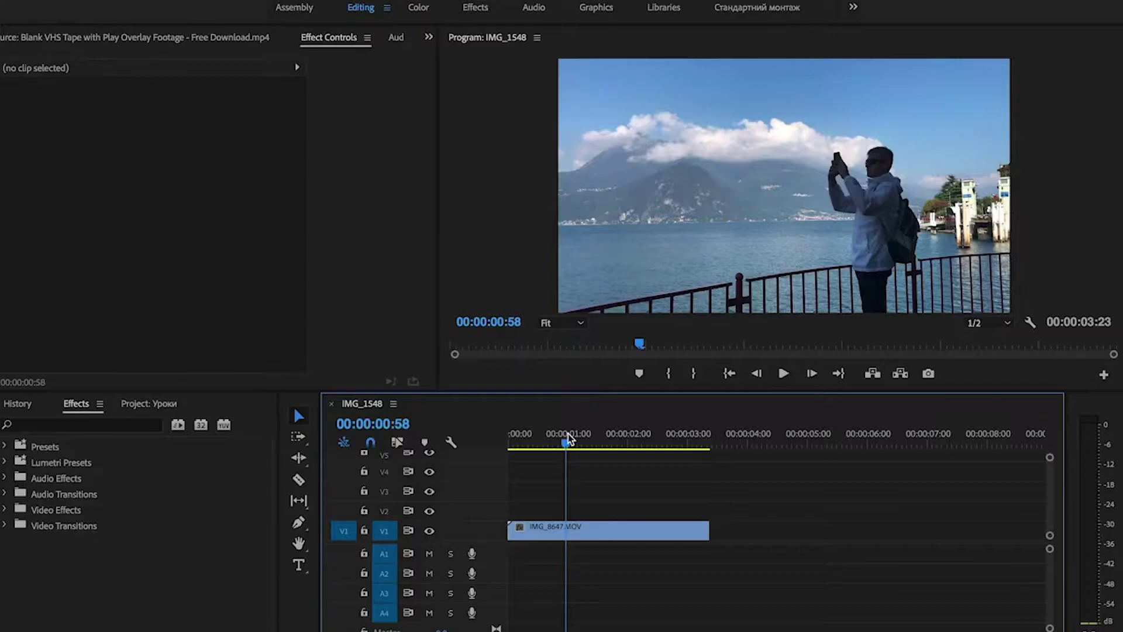
# Change the IMG_8647.MOV clip's Opacity blend mode from Normal to Linear Dodge (Add)
pyautogui.click(563, 529)
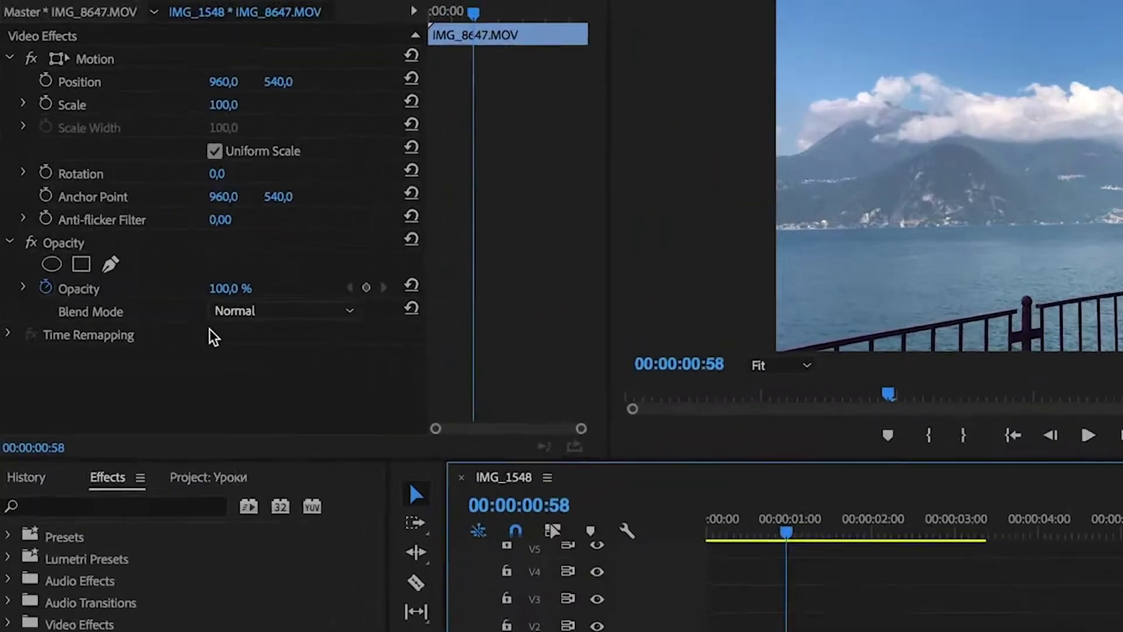
pyautogui.click(248, 311)
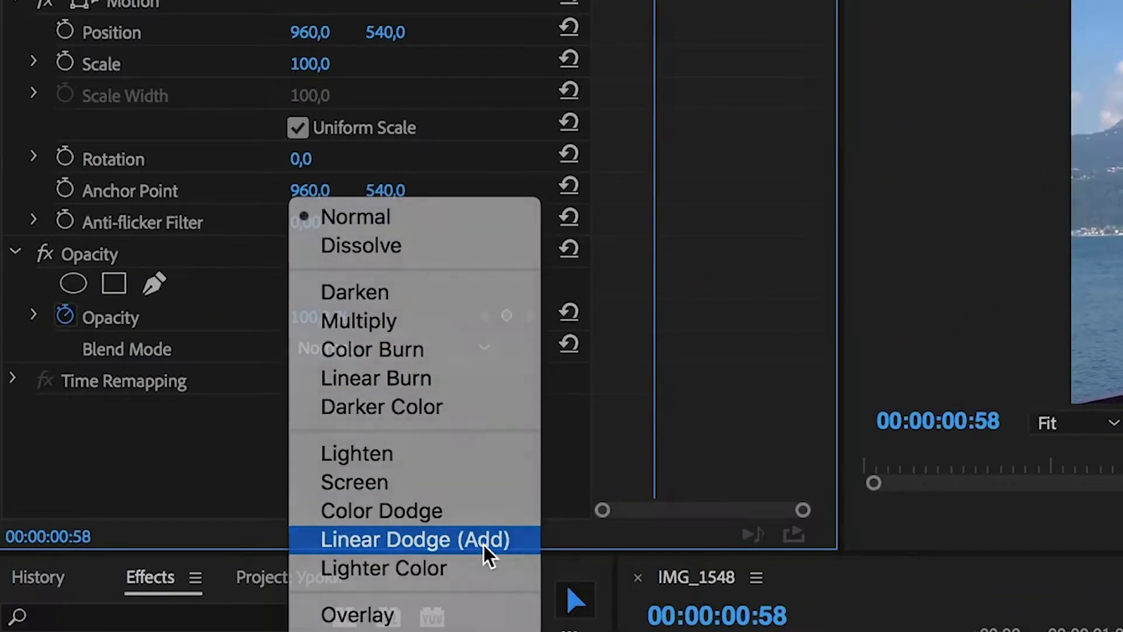
pyautogui.click(487, 539)
pyautogui.click(605, 571)
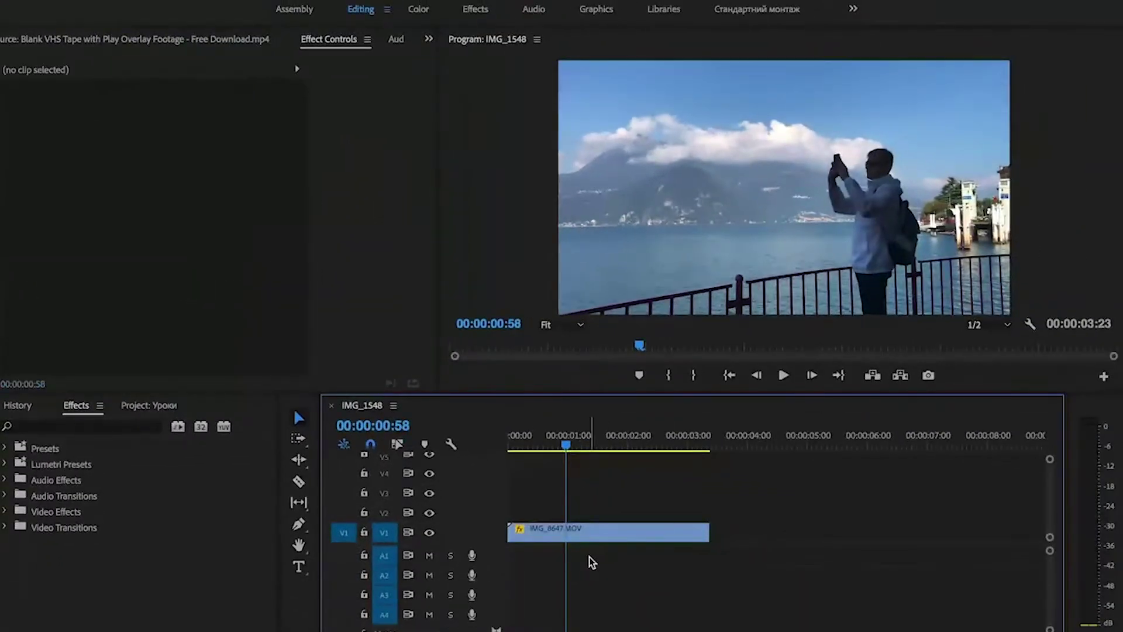
# Duplicate the lakeside clip onto V2 and V3, stacking three copies
pyautogui.click(592, 539)
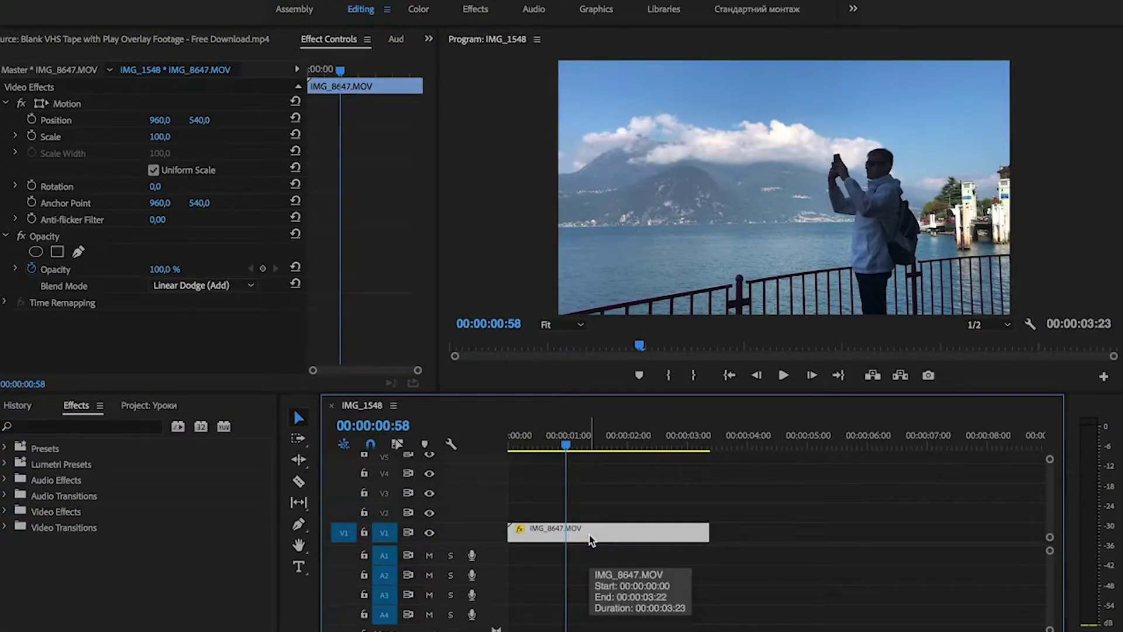
pyautogui.moveTo(591, 539); pyautogui.dragTo(591, 490)
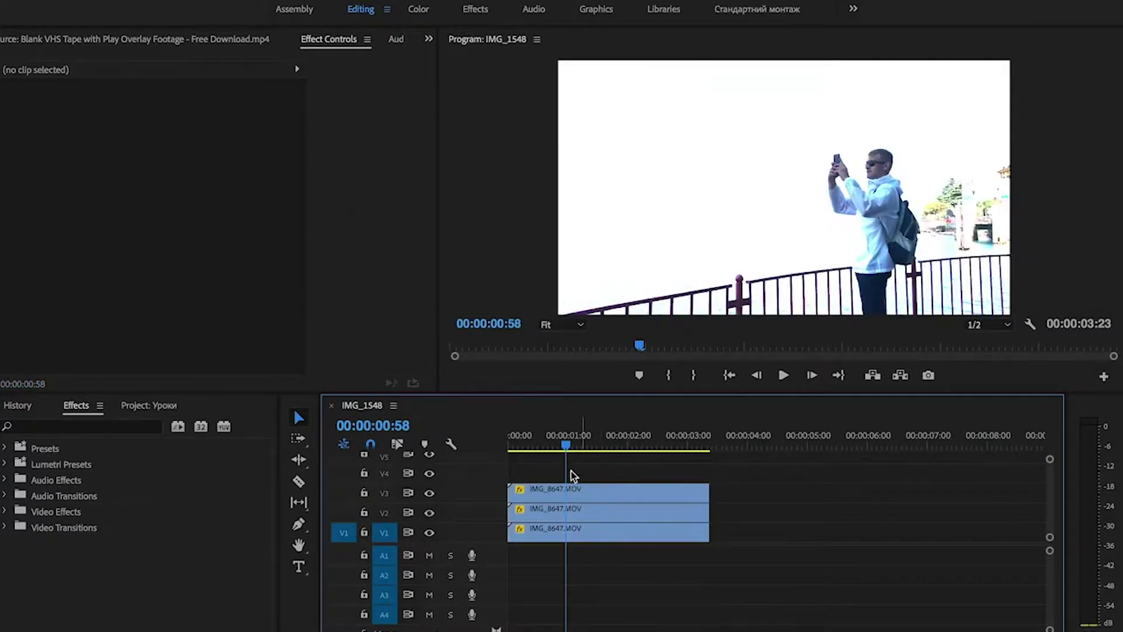
# Search 'rgb' and apply Color Balance (RGB) to the bottom, middle and top clip copies
pyautogui.click(51, 427)
pyautogui.write('rgb')
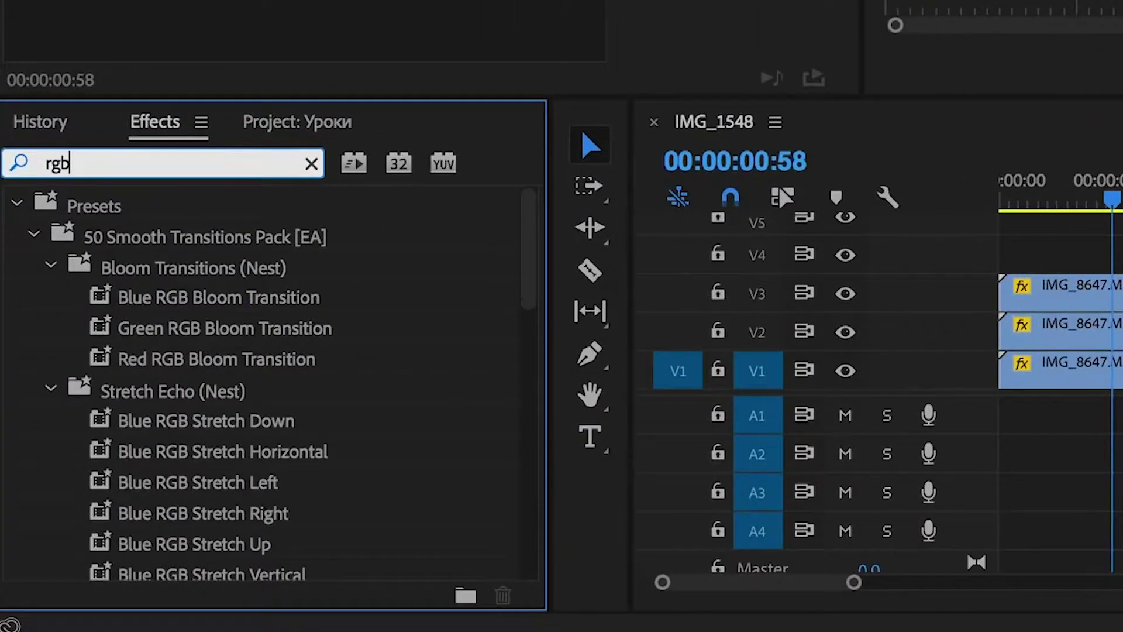
pyautogui.click(16, 205)
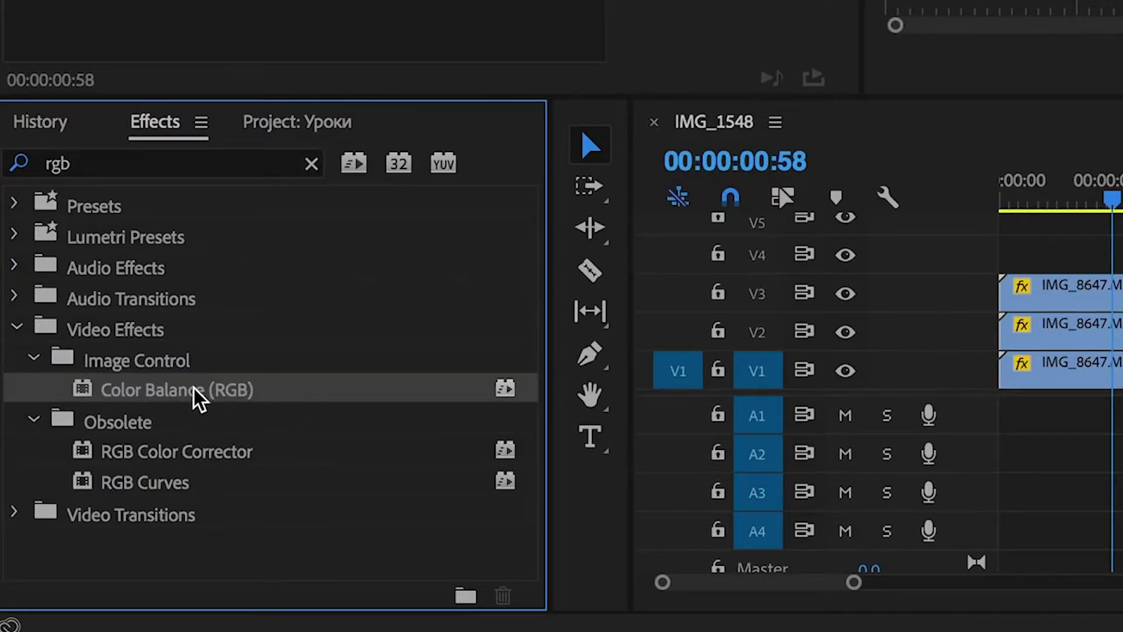
pyautogui.moveTo(189, 391); pyautogui.dragTo(945, 399)
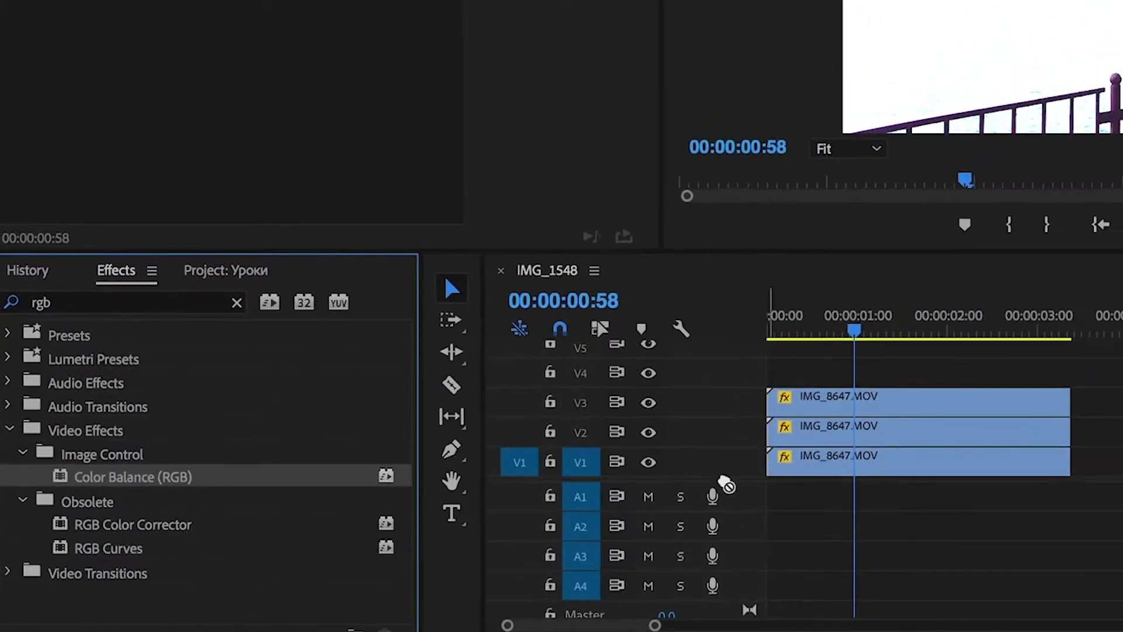
pyautogui.moveTo(725, 484); pyautogui.dragTo(812, 459)
pyautogui.moveTo(169, 474); pyautogui.dragTo(931, 433)
pyautogui.moveTo(113, 475); pyautogui.dragTo(899, 412)
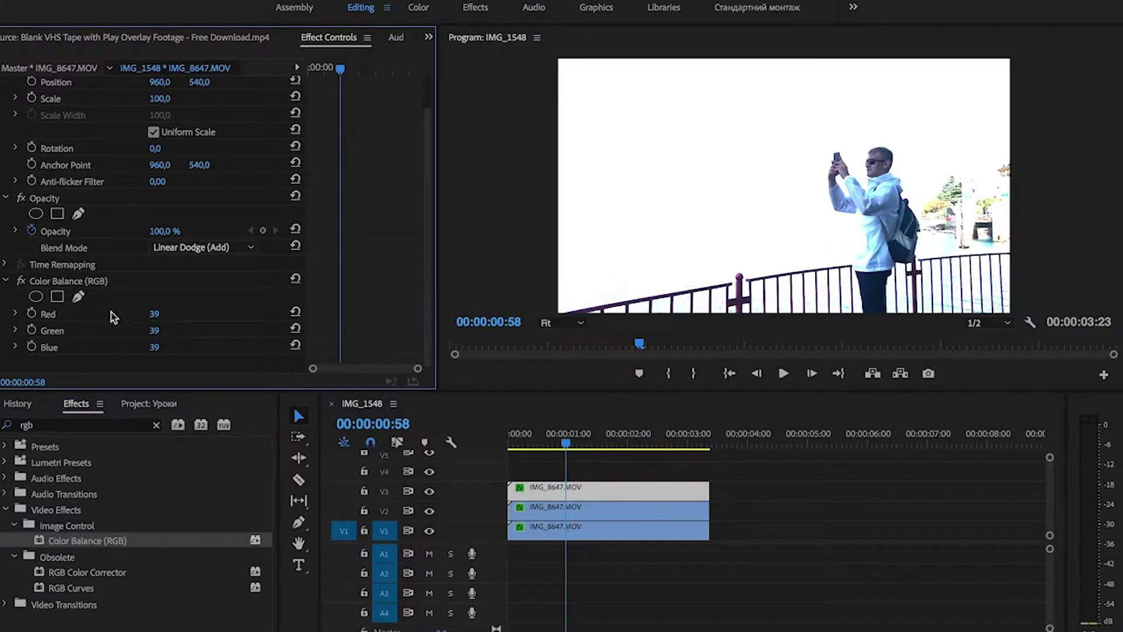
# Set the top copy's Color Balance to Red 100, Green 0, Blue 0
pyautogui.click(154, 314)
pyautogui.write('100')
pyautogui.press('Return')
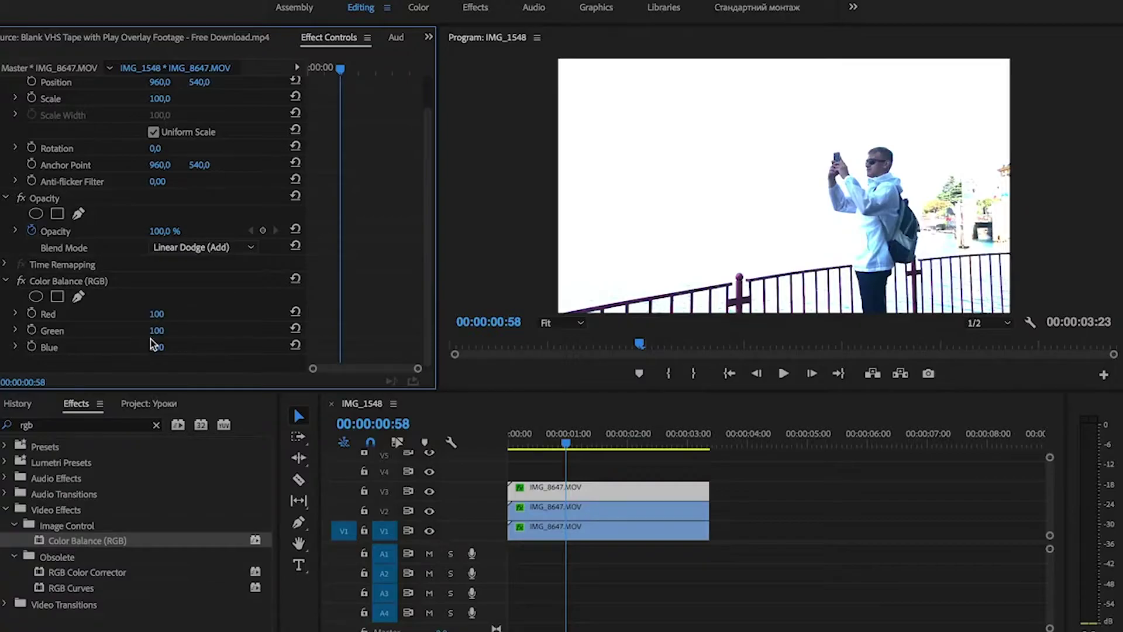
pyautogui.click(156, 330)
pyautogui.write('9')
pyautogui.write('0')
pyautogui.press('Return')
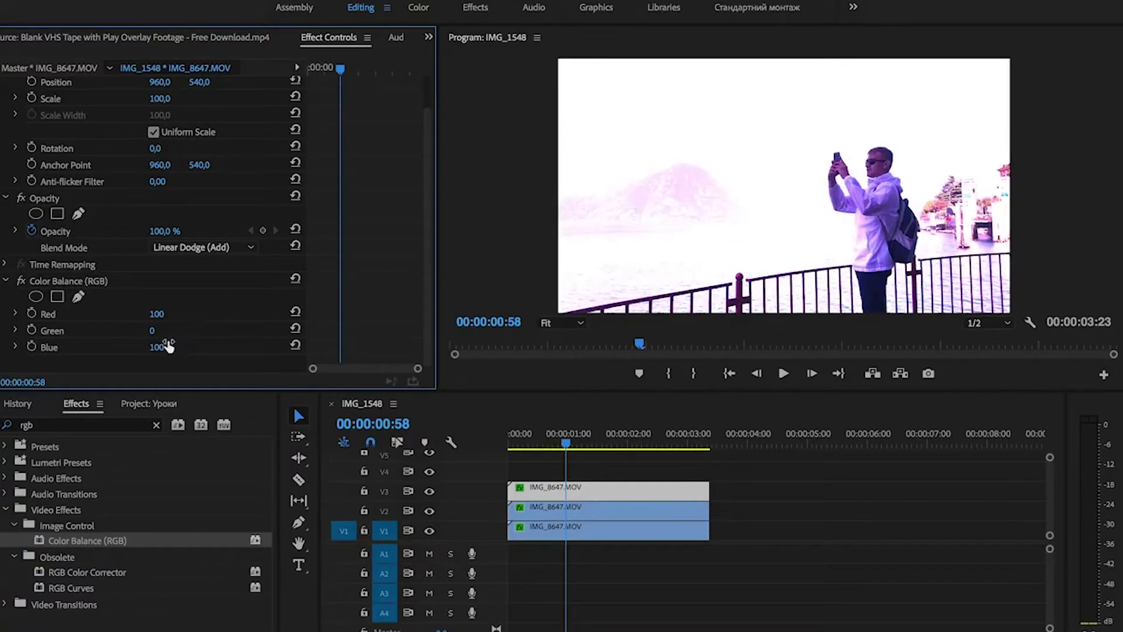
pyautogui.click(170, 346)
pyautogui.write('0')
pyautogui.press('Return')
# Set the middle V2 copy's Color Balance to Red 0, Green 100, Blue 0
pyautogui.click(582, 513)
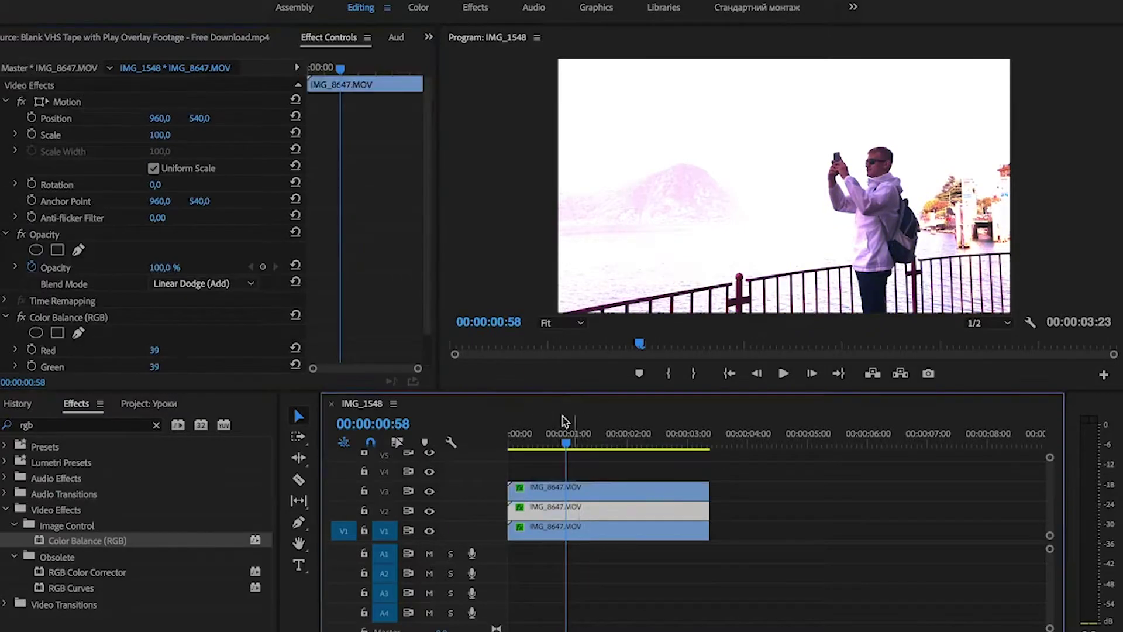
pyautogui.scroll(-2, 426, 223)
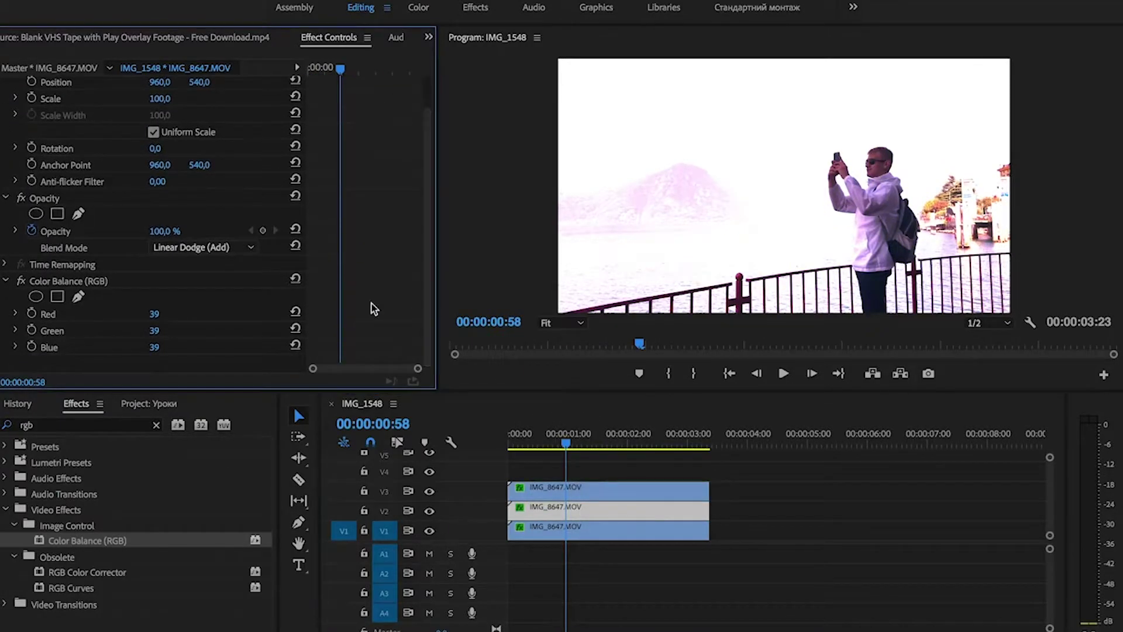
pyautogui.click(154, 331)
pyautogui.write('100')
pyautogui.press('Tab')
pyautogui.write('100')
pyautogui.click(155, 314)
pyautogui.write('0')
pyautogui.press('Return')
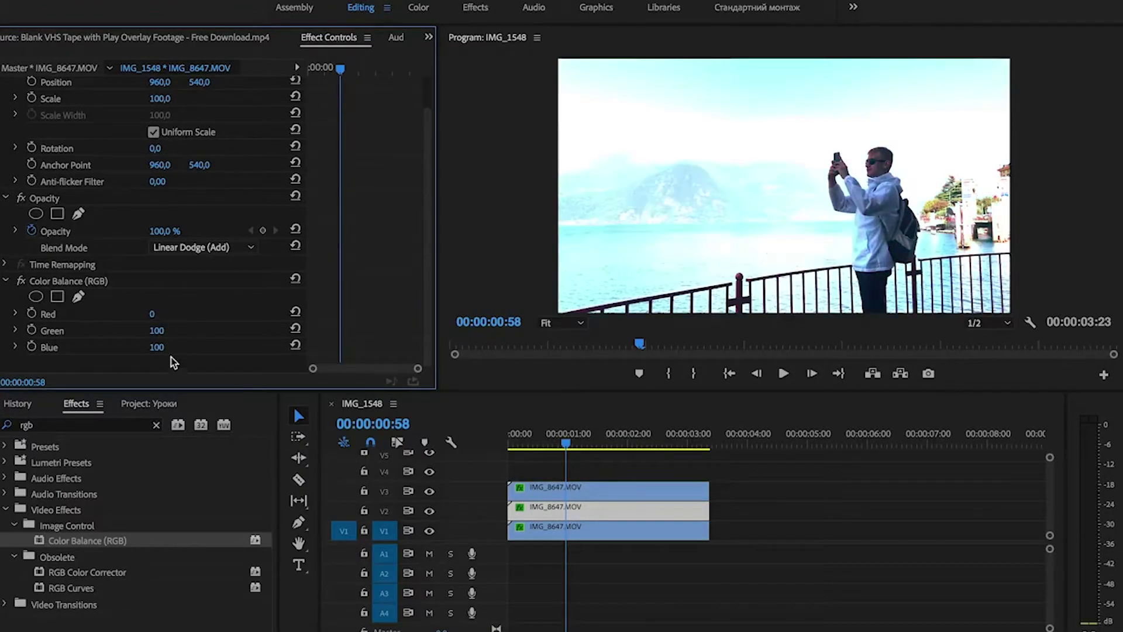
pyautogui.click(157, 347)
pyautogui.write('0')
pyautogui.press('Return')
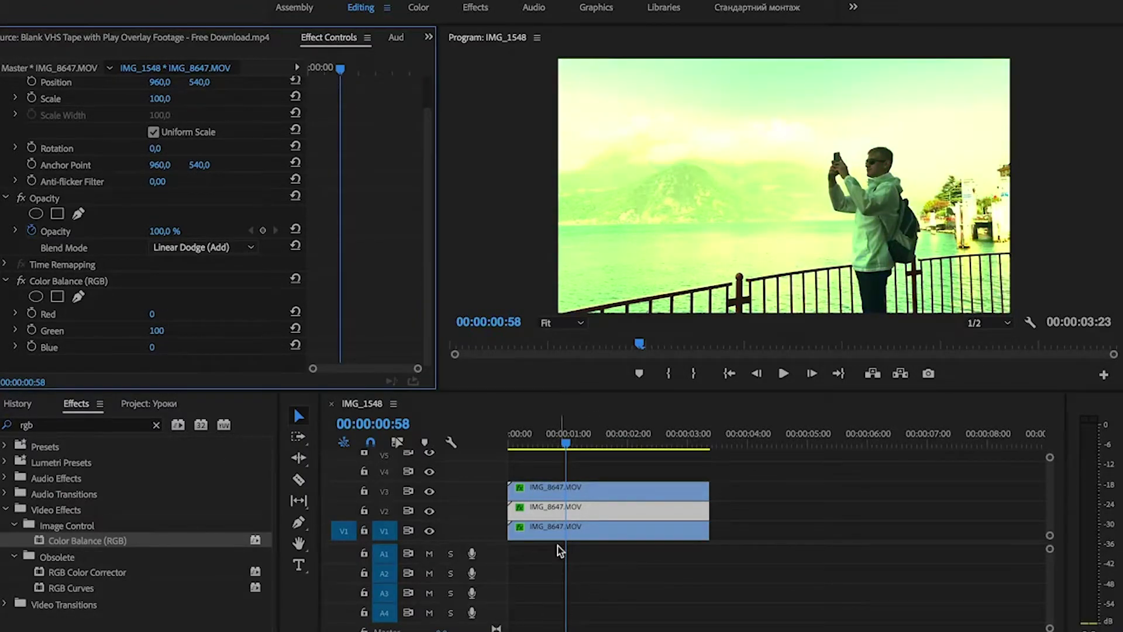
# Set the bottom V1 copy's Color Balance to Red 0, Green 0, Blue 100
pyautogui.click(550, 530)
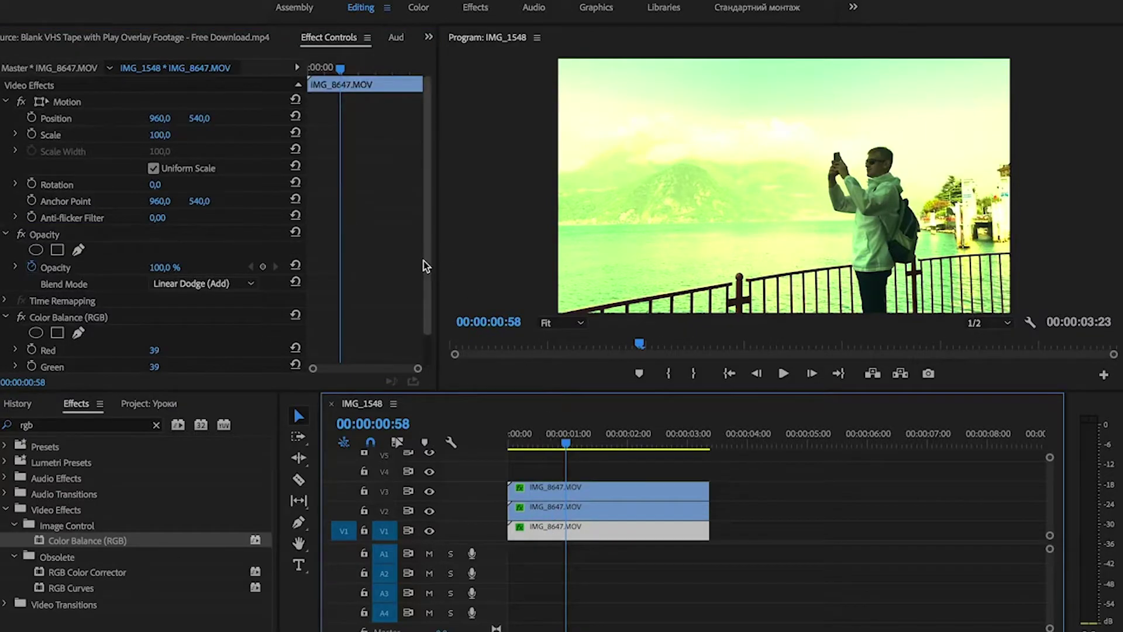
pyautogui.moveTo(425, 261); pyautogui.dragTo(425, 294)
pyautogui.click(153, 347)
pyautogui.write('100')
pyautogui.press('Return')
pyautogui.click(159, 330)
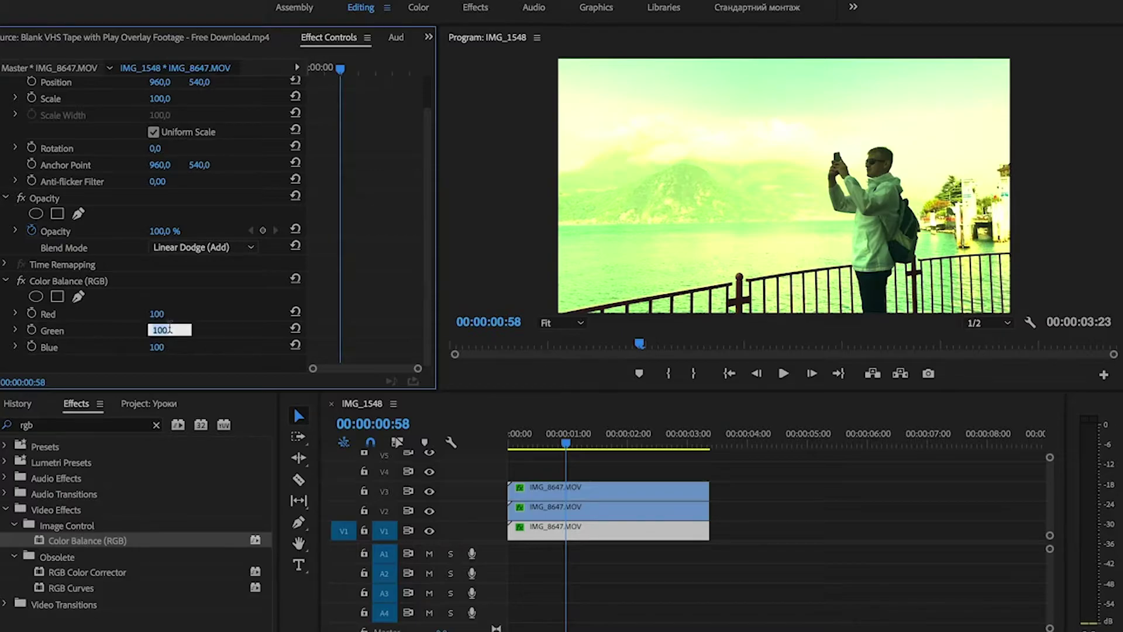
pyautogui.write('0')
pyautogui.press('Return')
pyautogui.click(157, 314)
pyautogui.write('0')
pyautogui.press('Return')
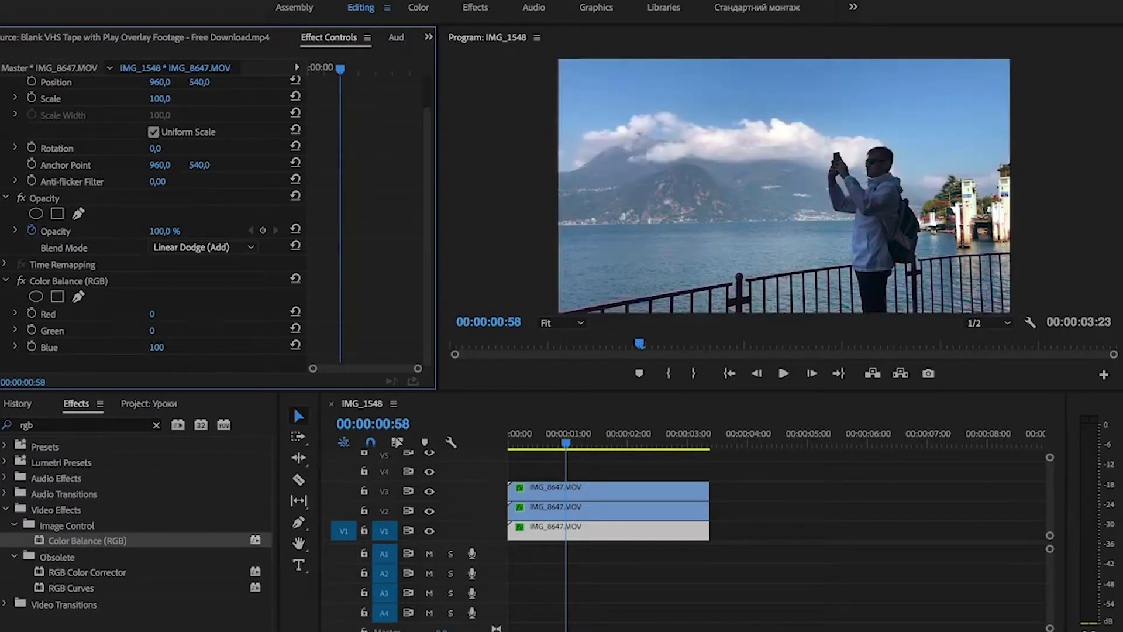
# Move the top V3 copy's Position X to 965
pyautogui.click(496, 510)
pyautogui.click(592, 490)
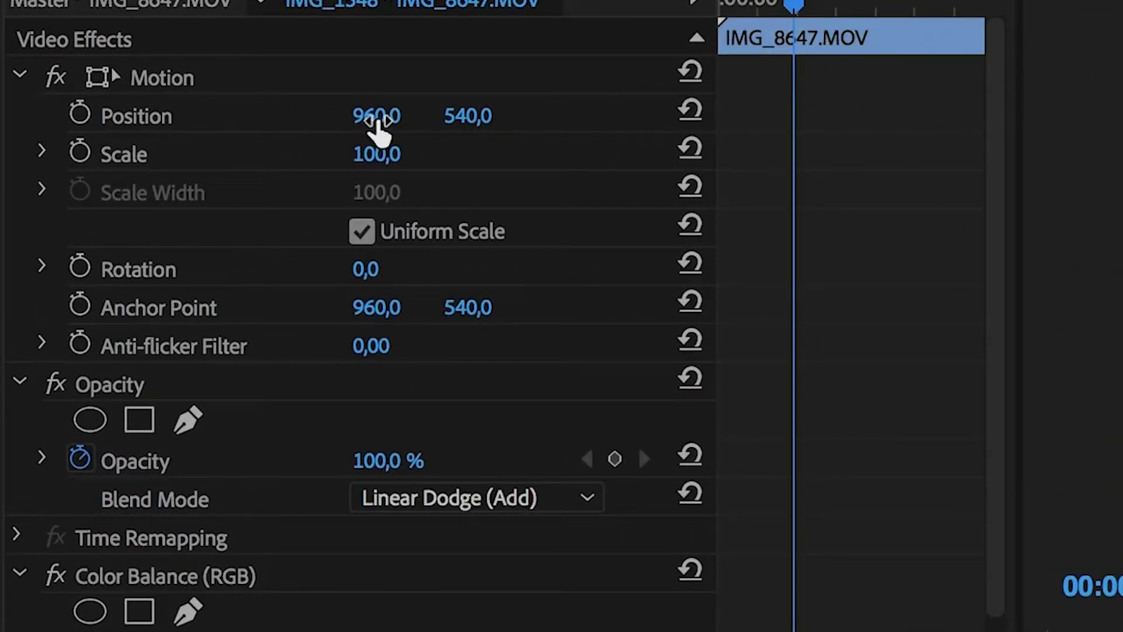
pyautogui.click(386, 120)
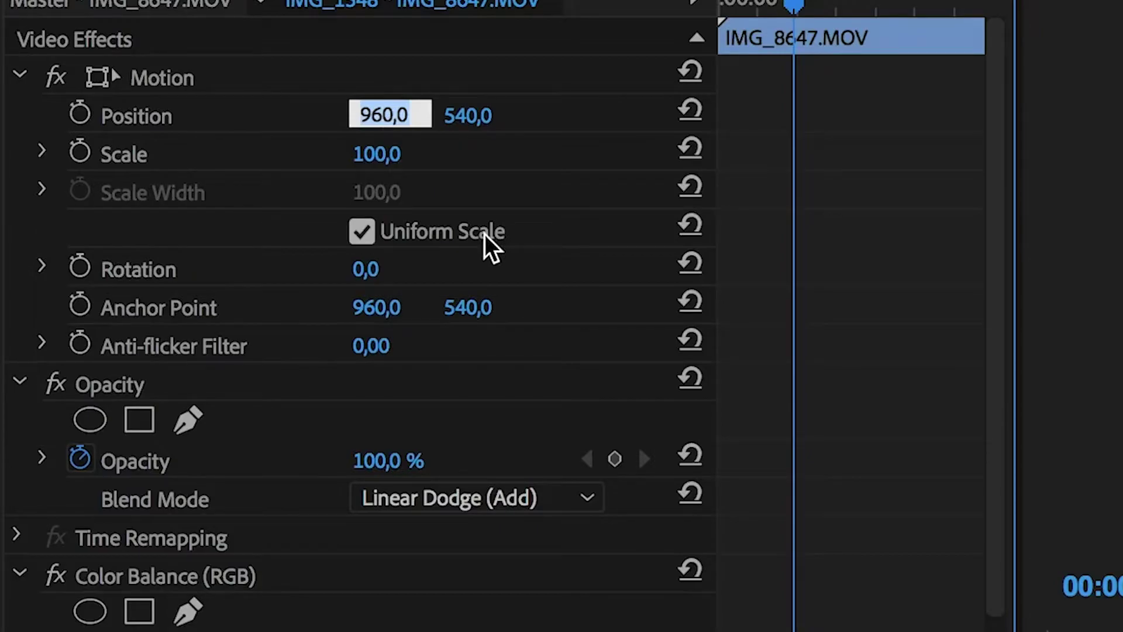
pyautogui.write('965')
pyautogui.press('Return')
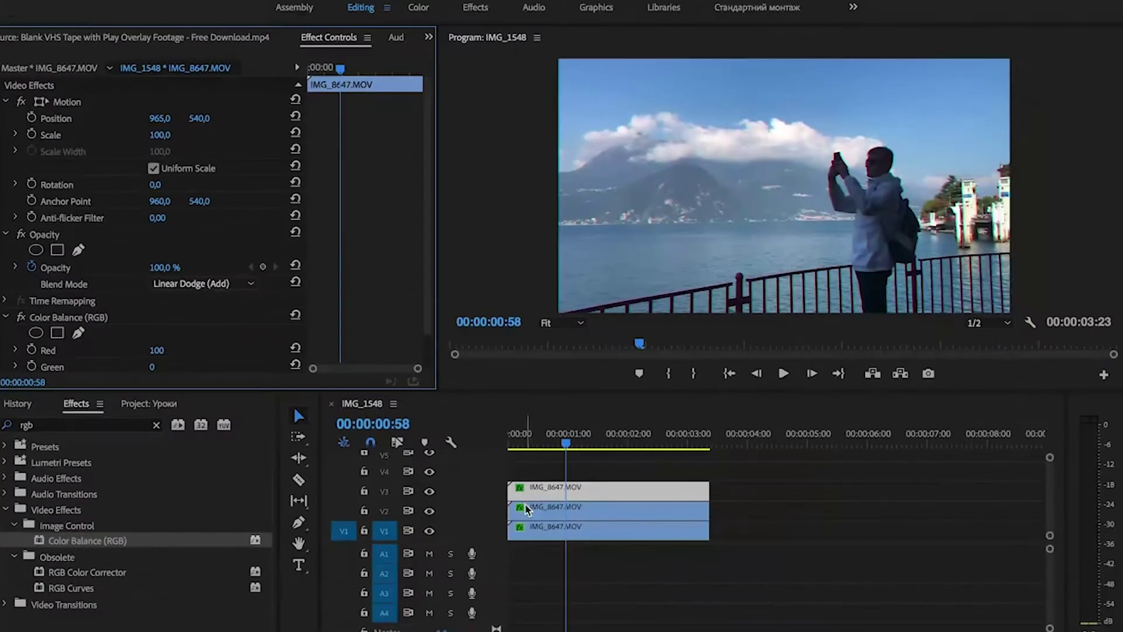
# Move the middle V2 copy's Position Y to 545
pyautogui.click(527, 506)
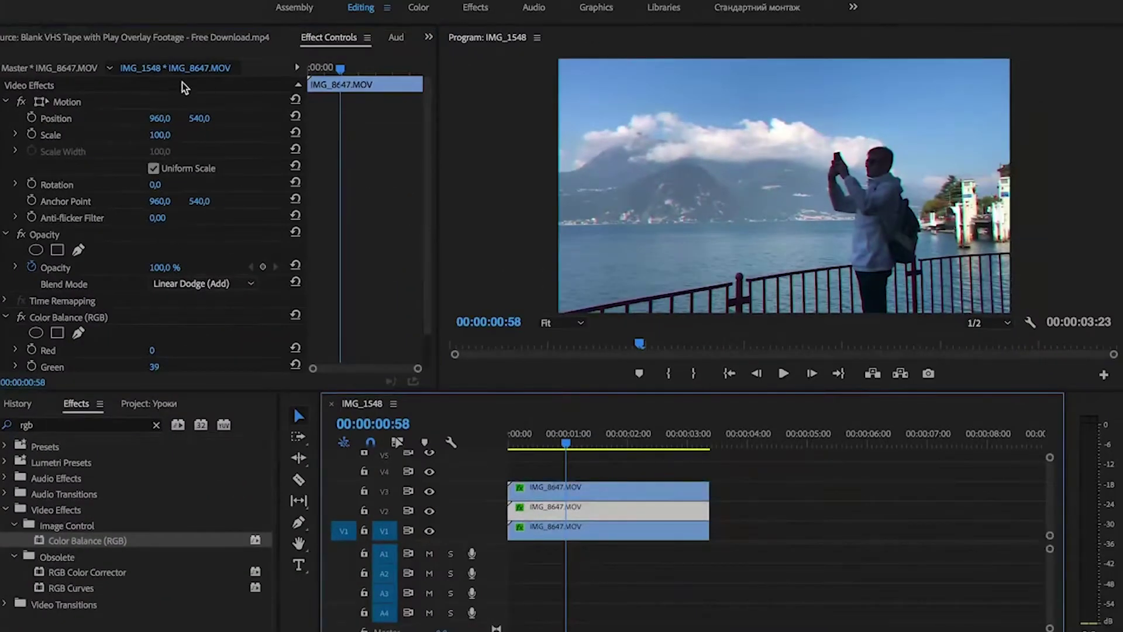
pyautogui.click(201, 120)
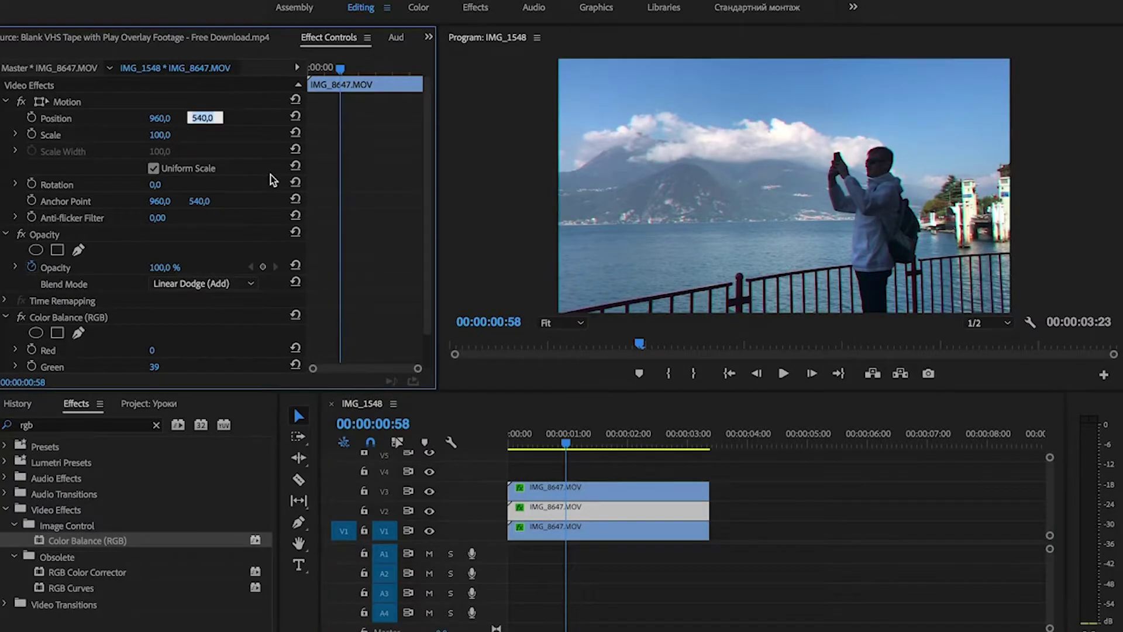
pyautogui.write('545')
pyautogui.press('Return')
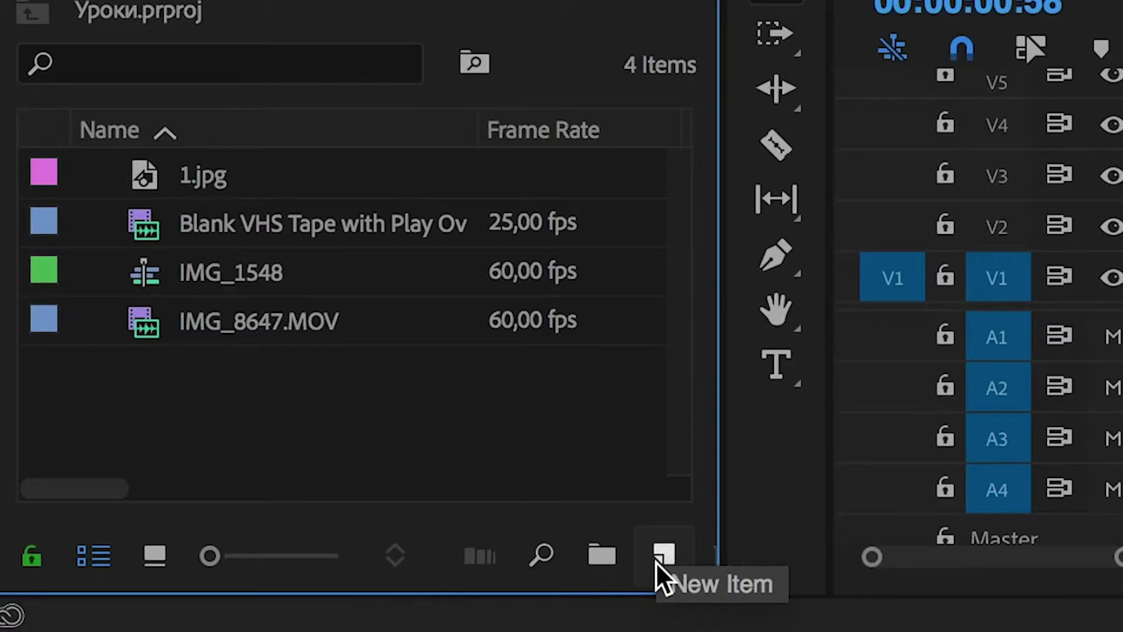
# Create a 1920×1080, 60 fps Adjustment Layer from the Project panel's New Item menu
pyautogui.click(253, 630)
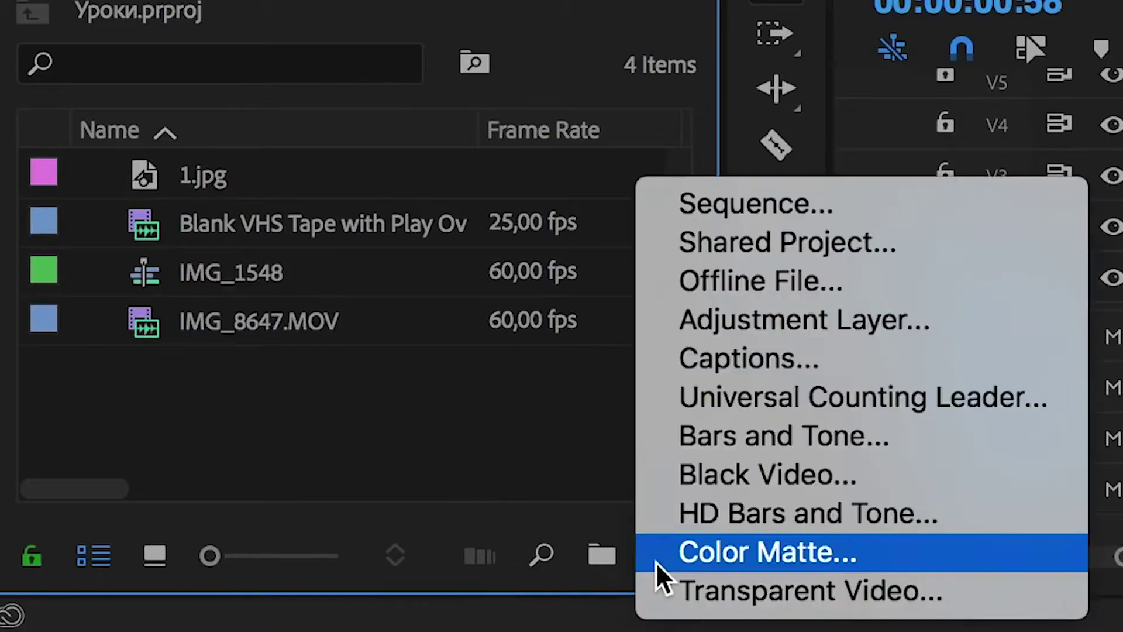
pyautogui.click(924, 324)
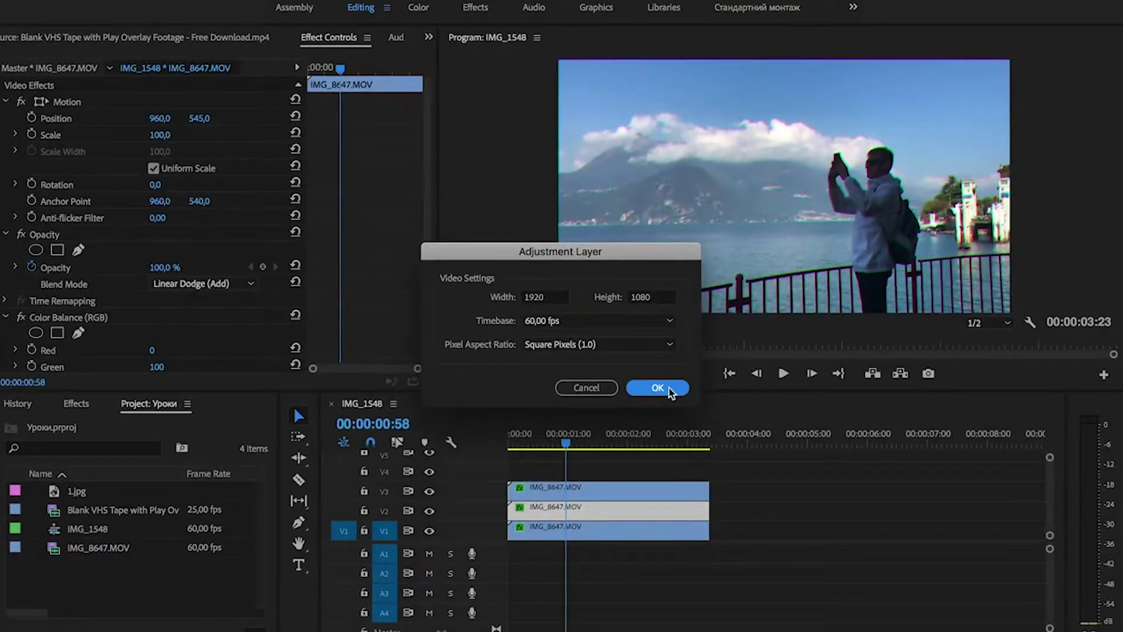
pyautogui.click(681, 389)
# Place the Adjustment Layer on V4, trimmed to end with the three clip copies
pyautogui.moveTo(87, 511); pyautogui.dragTo(507, 478)
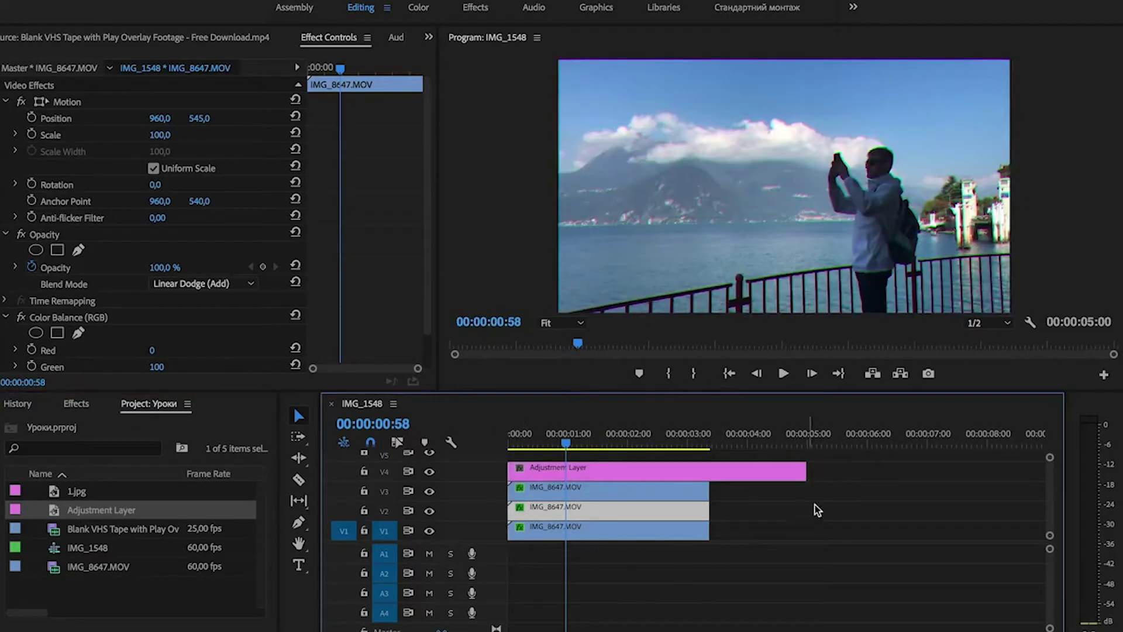
pyautogui.moveTo(806, 472); pyautogui.dragTo(709, 480)
pyautogui.scroll(1, 593, 506)
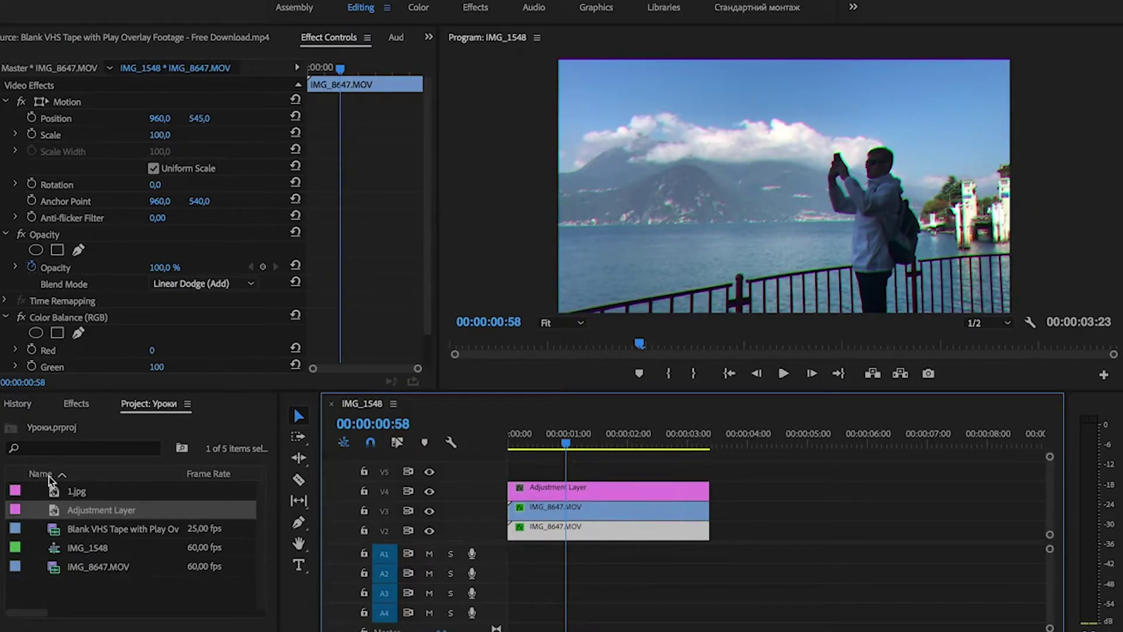
pyautogui.click(77, 403)
# Search 'noise', apply the Noise effect to the Adjustment Layer, and set Amount of Noise to 2
pyautogui.click(44, 425)
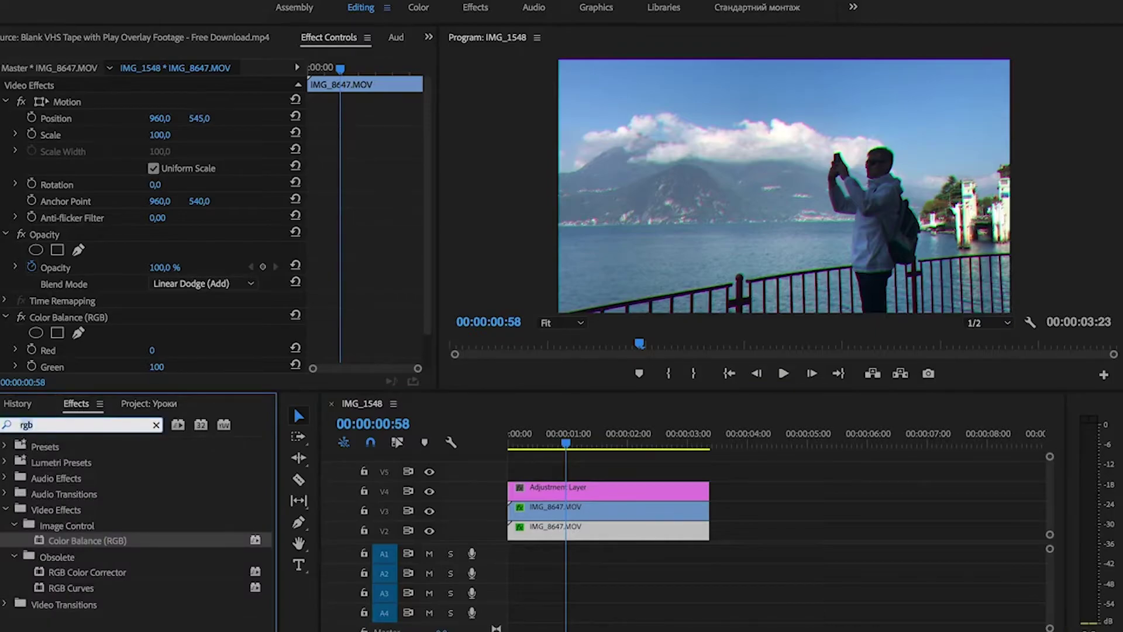
pyautogui.write('noise')
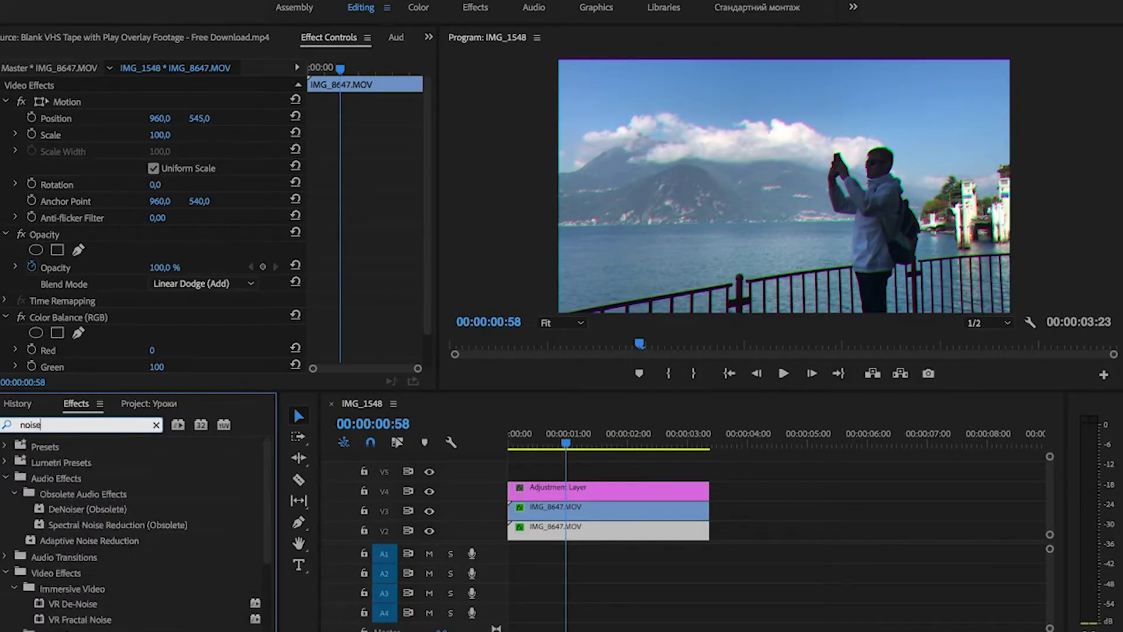
pyautogui.moveTo(269, 512); pyautogui.dragTo(269, 609)
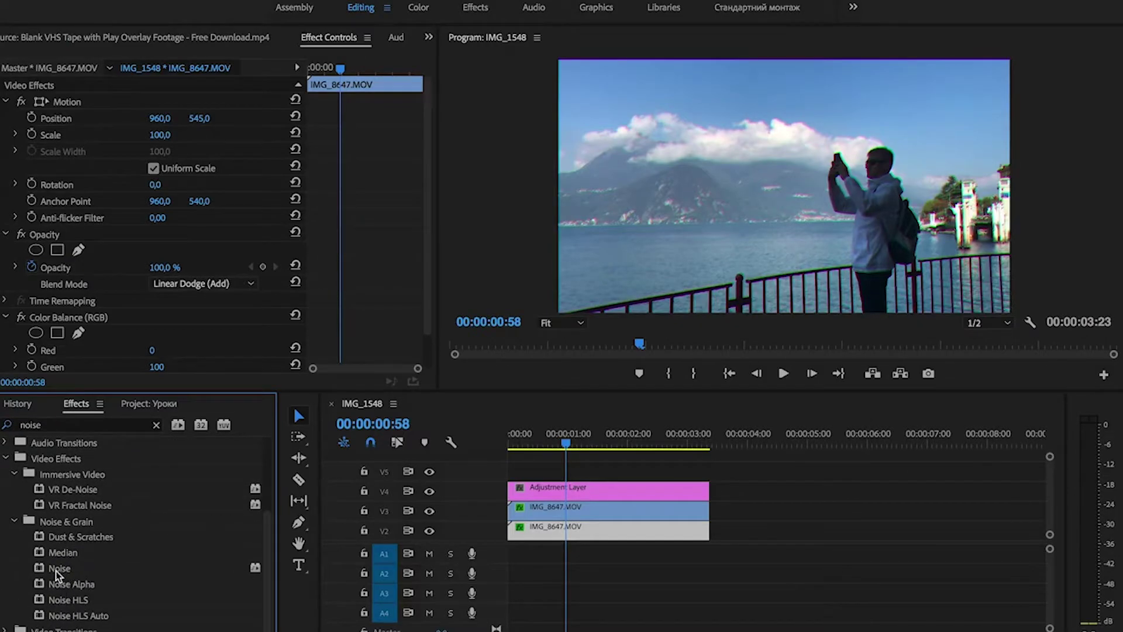
pyautogui.moveTo(57, 570); pyautogui.dragTo(673, 490)
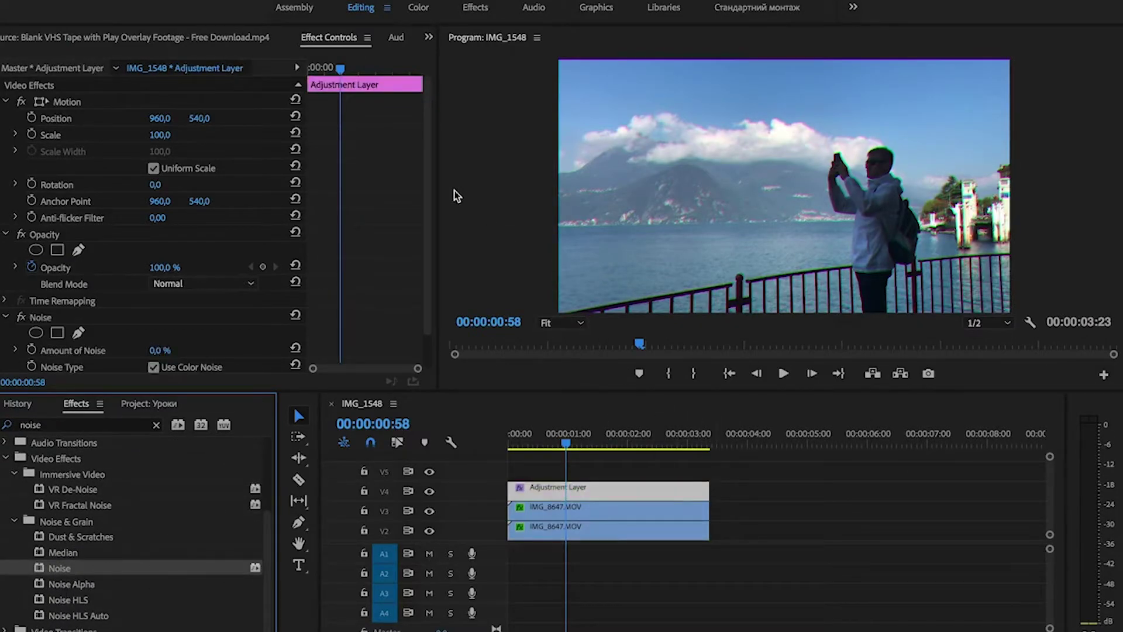
pyautogui.moveTo(428, 195); pyautogui.dragTo(426, 250)
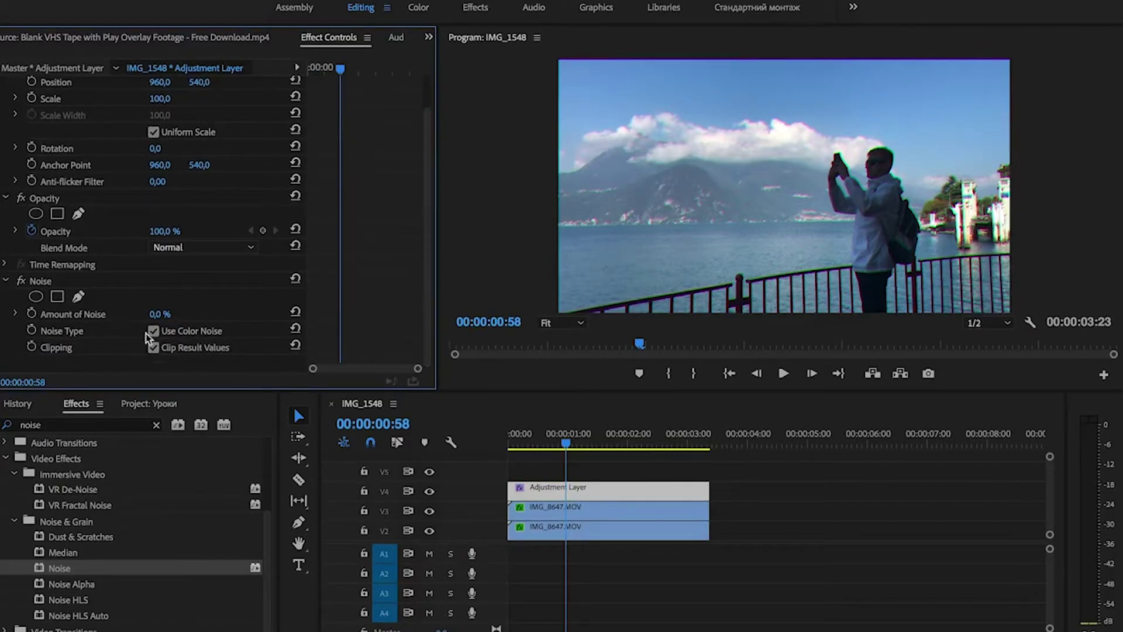
pyautogui.click(156, 314)
pyautogui.write('2')
pyautogui.click(550, 466)
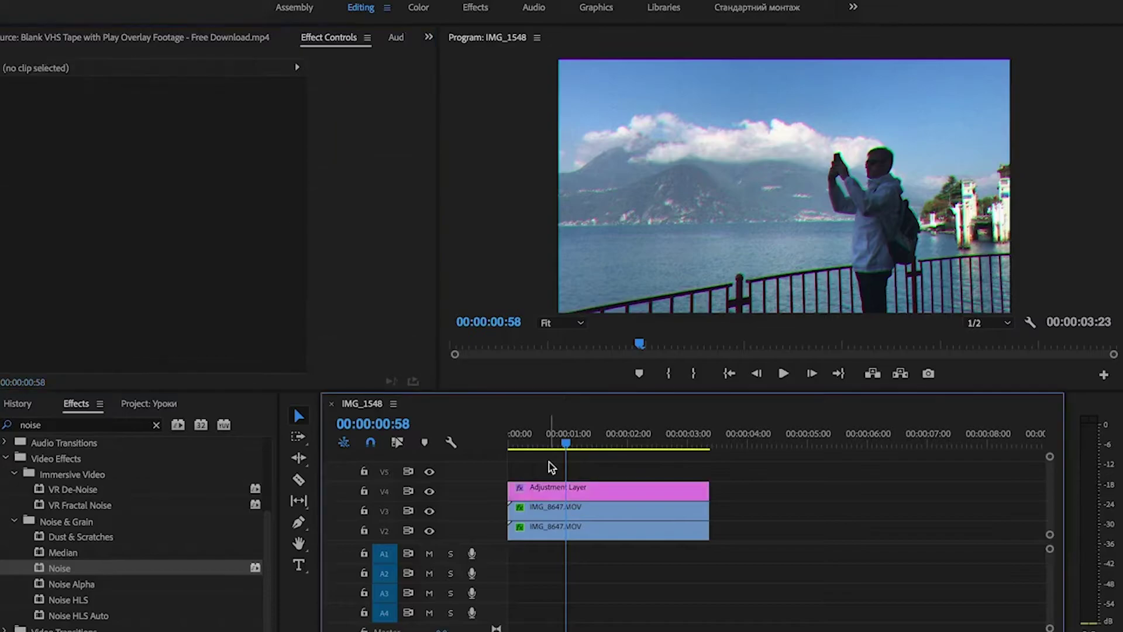
# Save the project and add the Blank VHS Tape footage on V5
pyautogui.hotkey('ctrl', 's')
pyautogui.click(138, 406)
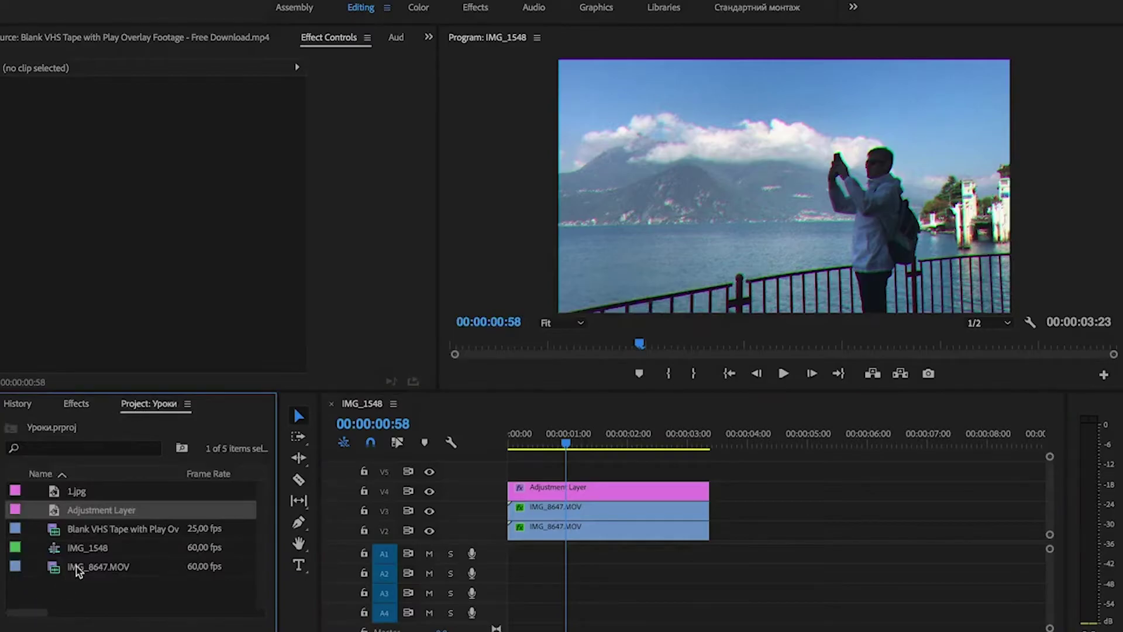
pyautogui.click(86, 529)
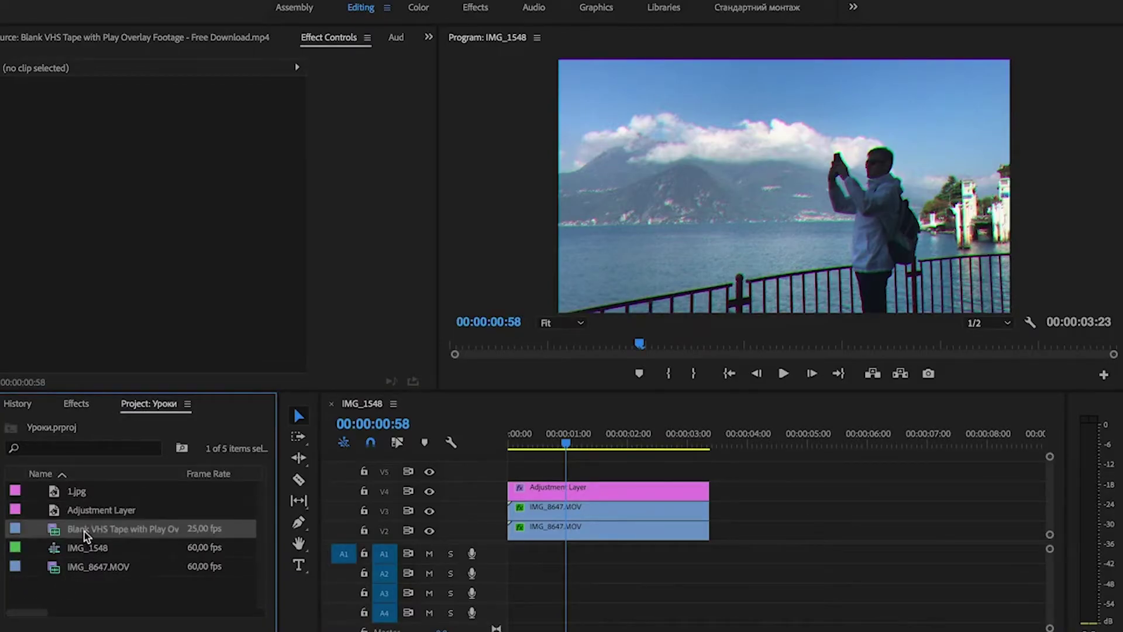
pyautogui.moveTo(84, 531); pyautogui.dragTo(542, 539)
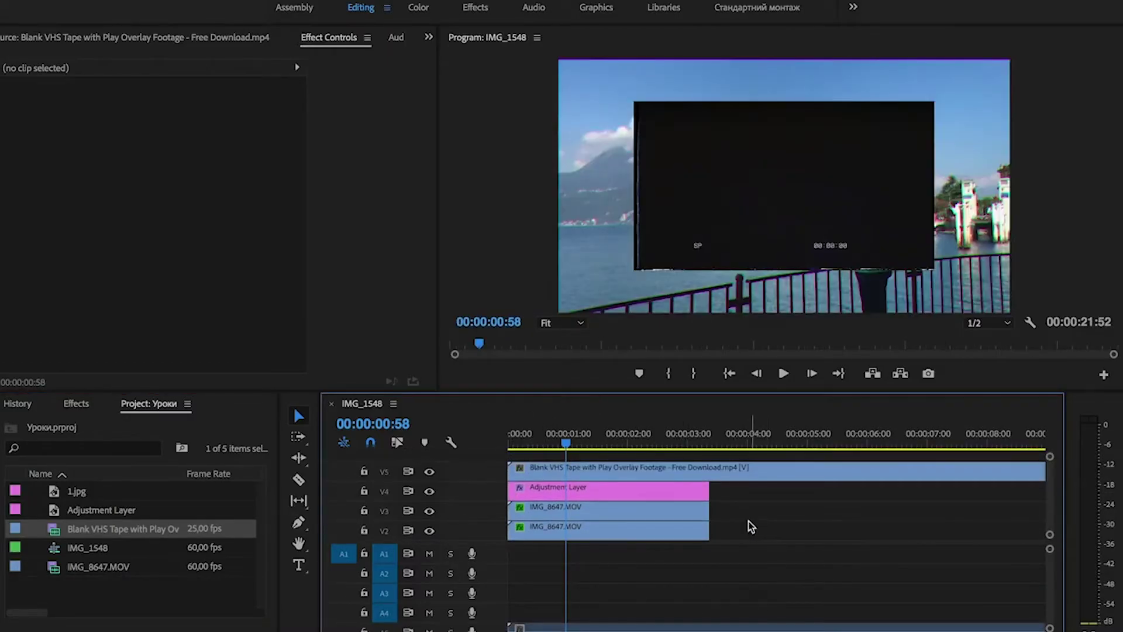
# Razor-cut the VHS overlay where the clips end, delete the excess, and edit its Scale
pyautogui.press('c')
pyautogui.click(712, 468)
pyautogui.press('v')
pyautogui.click(734, 472)
pyautogui.press('Delete')
pyautogui.click(620, 470)
pyautogui.click(158, 135)
# Set the VHS overlay's Scale to 150 and blend mode to Screen, then preview playback
pyautogui.write('150')
pyautogui.press('Return')
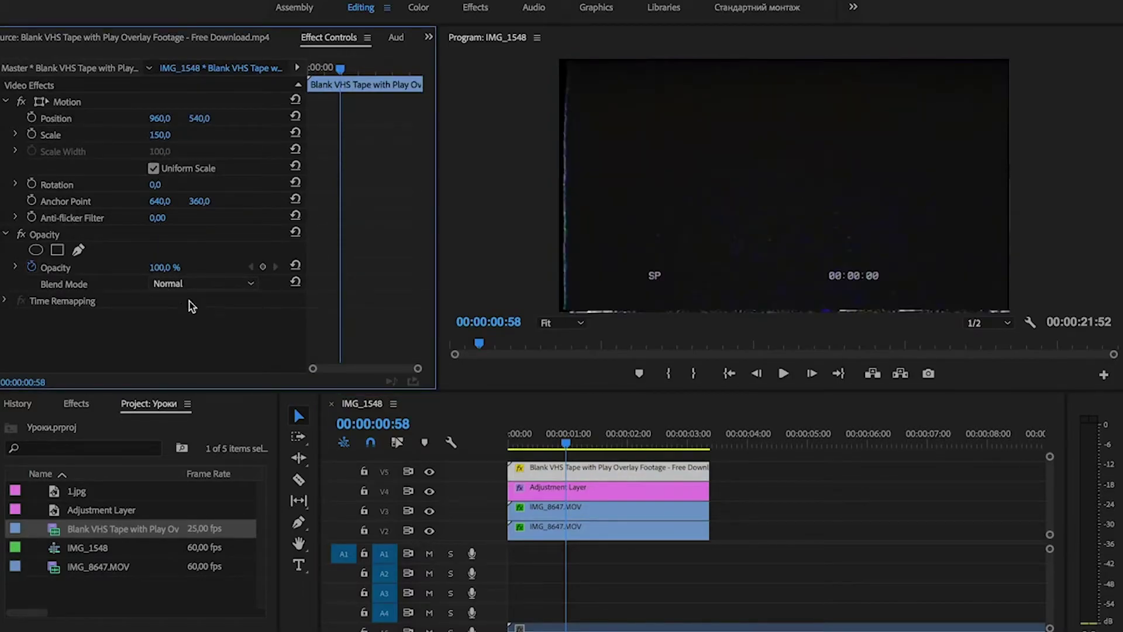
pyautogui.click(179, 289)
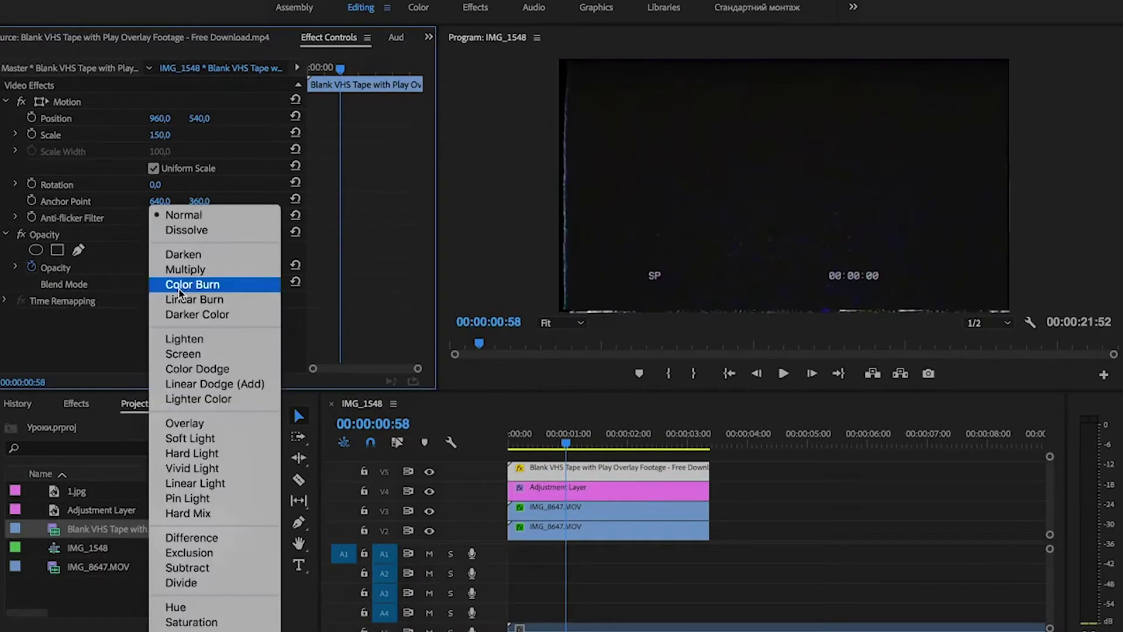
pyautogui.click(221, 356)
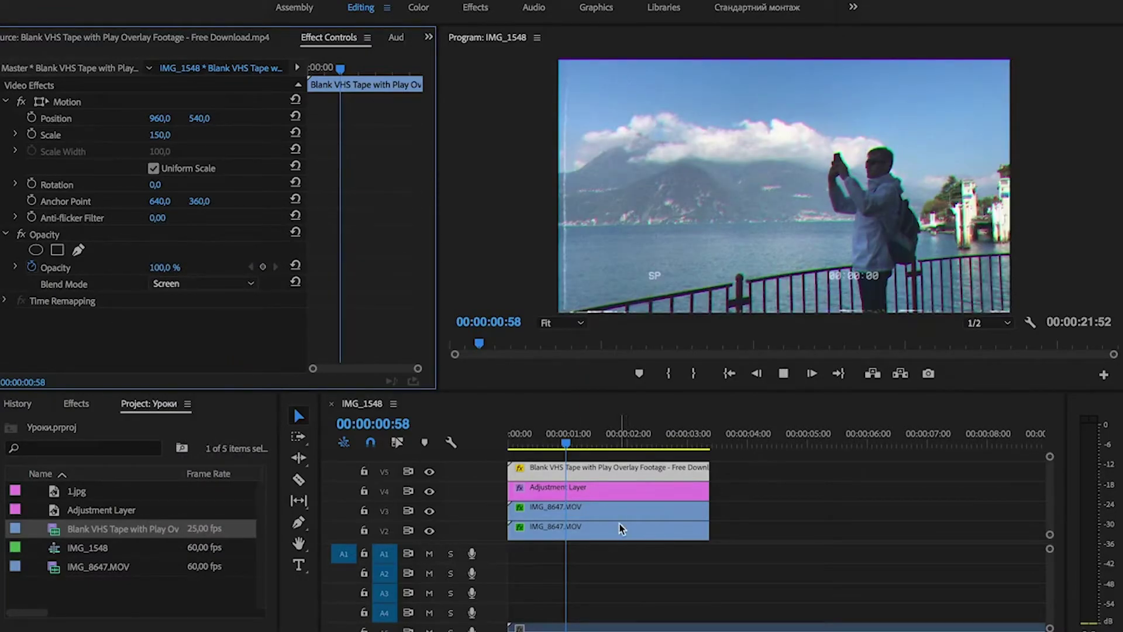
pyautogui.press('space')
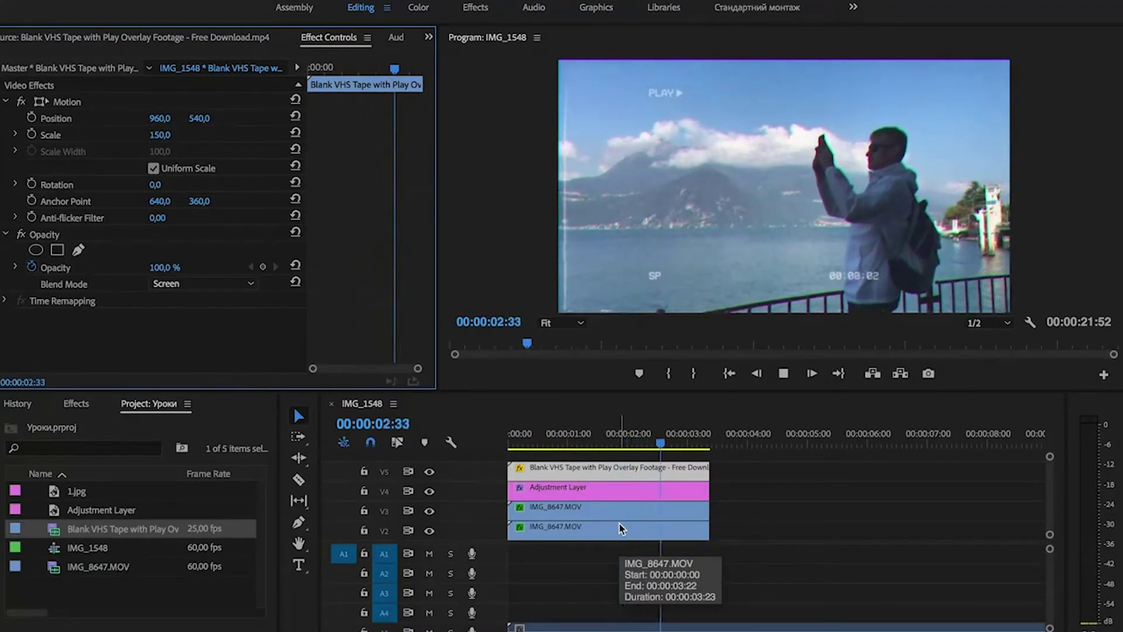
pyautogui.press('space')
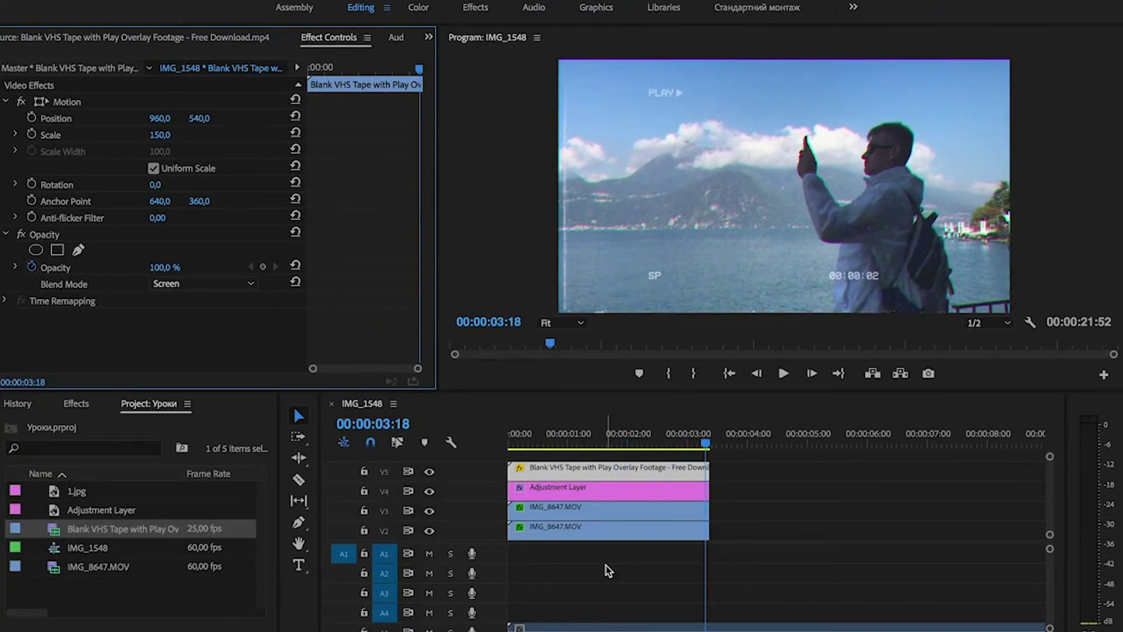
# At 00:00:01:23, find the Crop effect and apply it to the IMG_8647.MOV clip on V2
pyautogui.click(591, 433)
pyautogui.click(82, 404)
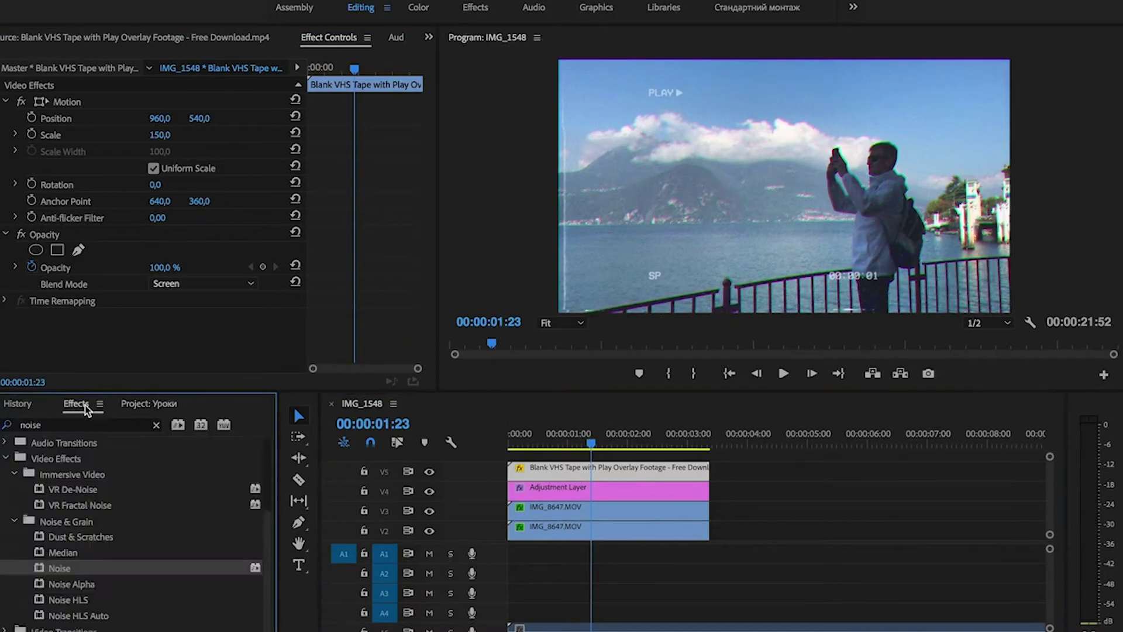
pyautogui.click(82, 424)
pyautogui.write('crop')
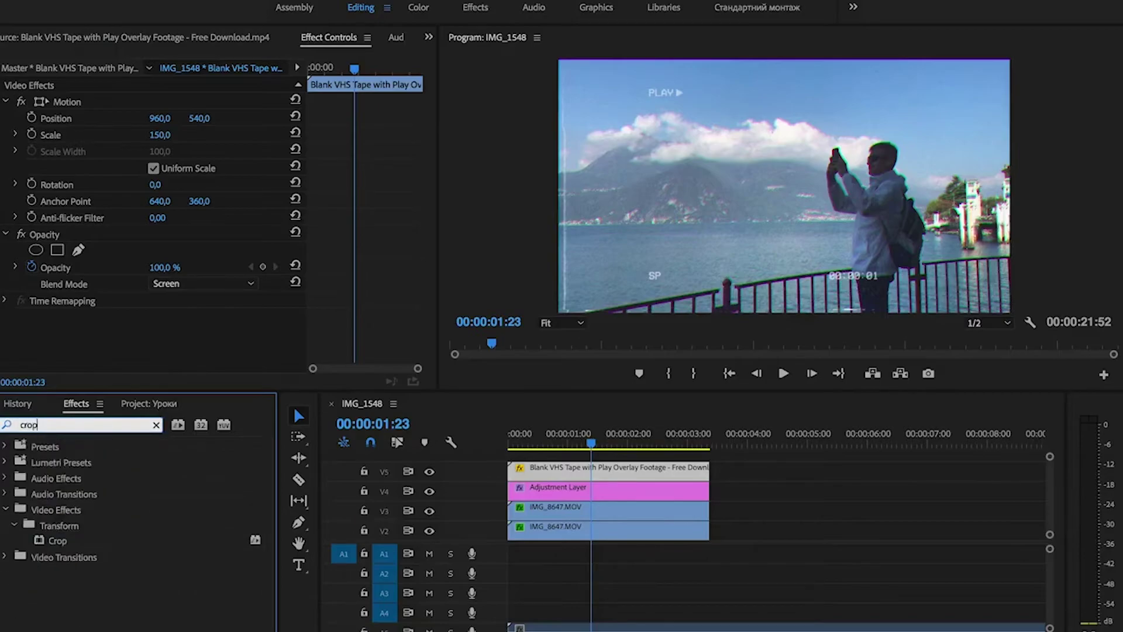
pyautogui.click(59, 542)
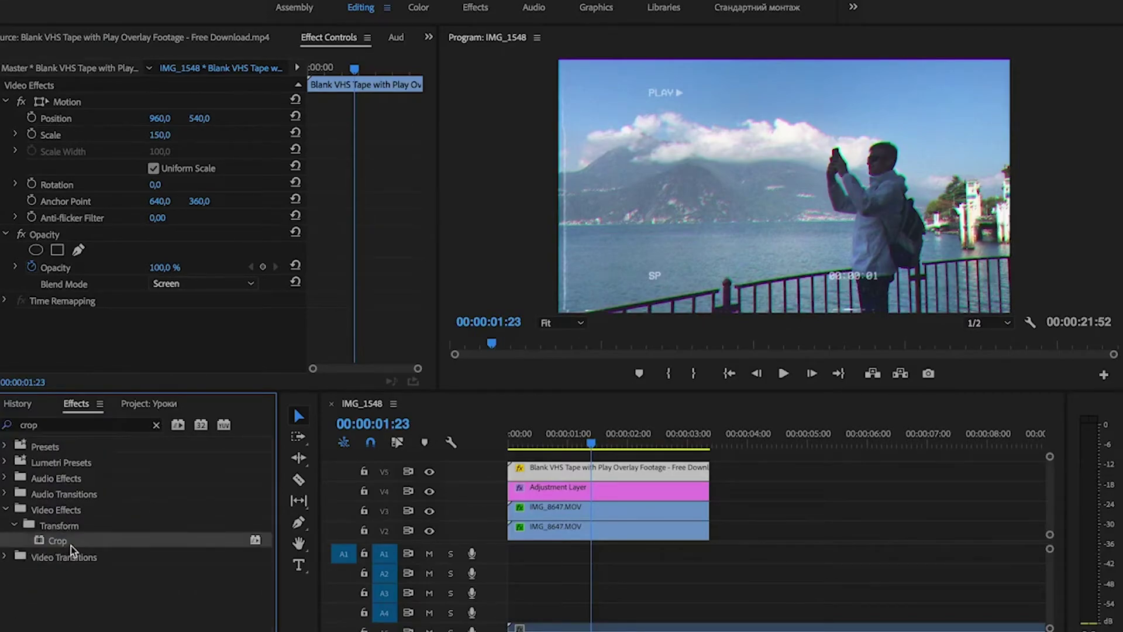
pyautogui.moveTo(54, 544); pyautogui.dragTo(600, 536)
# Set the Crop effect's Left and Right values to 13 % each
pyautogui.moveTo(431, 231); pyautogui.dragTo(366, 316)
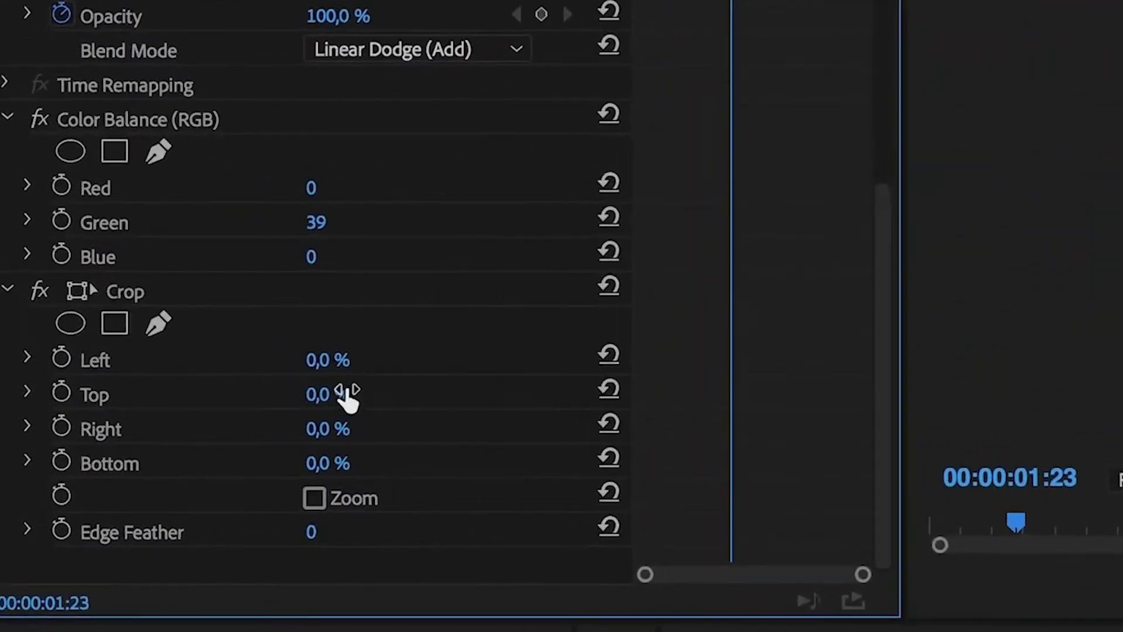
pyautogui.click(169, 293)
pyautogui.write('13')
pyautogui.press('Return')
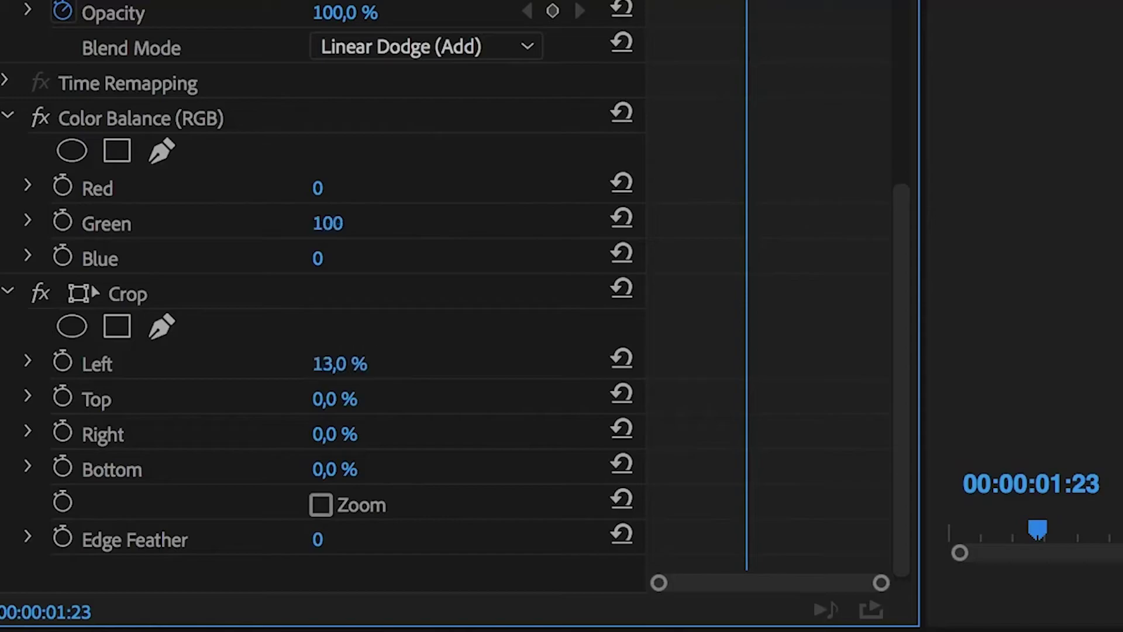
pyautogui.click(351, 433)
pyautogui.write('13')
pyautogui.press('Return')
# Copy the 13 % Crop effect onto every stacked clip, leaving black bars at both sides
pyautogui.click(129, 296)
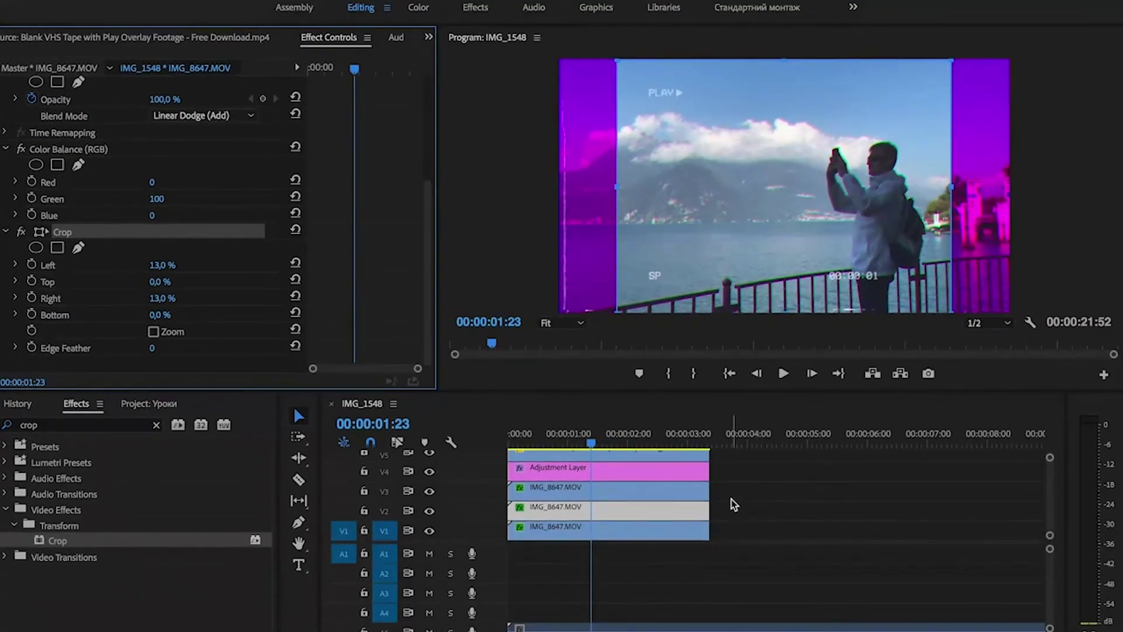
pyautogui.click(732, 503)
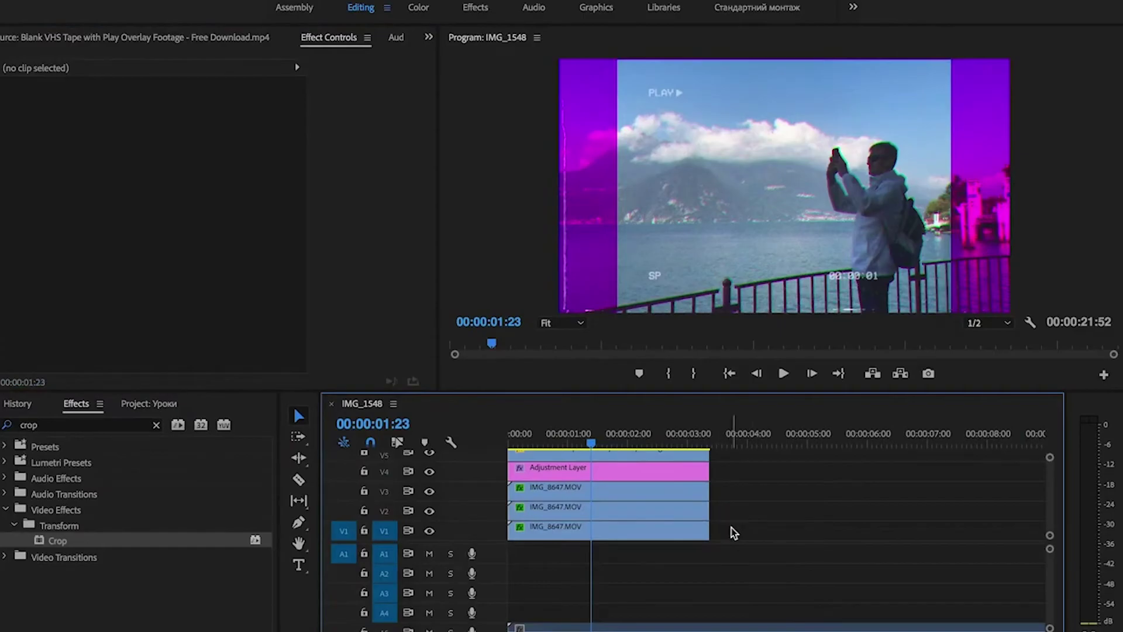
pyautogui.moveTo(732, 528); pyautogui.dragTo(626, 477)
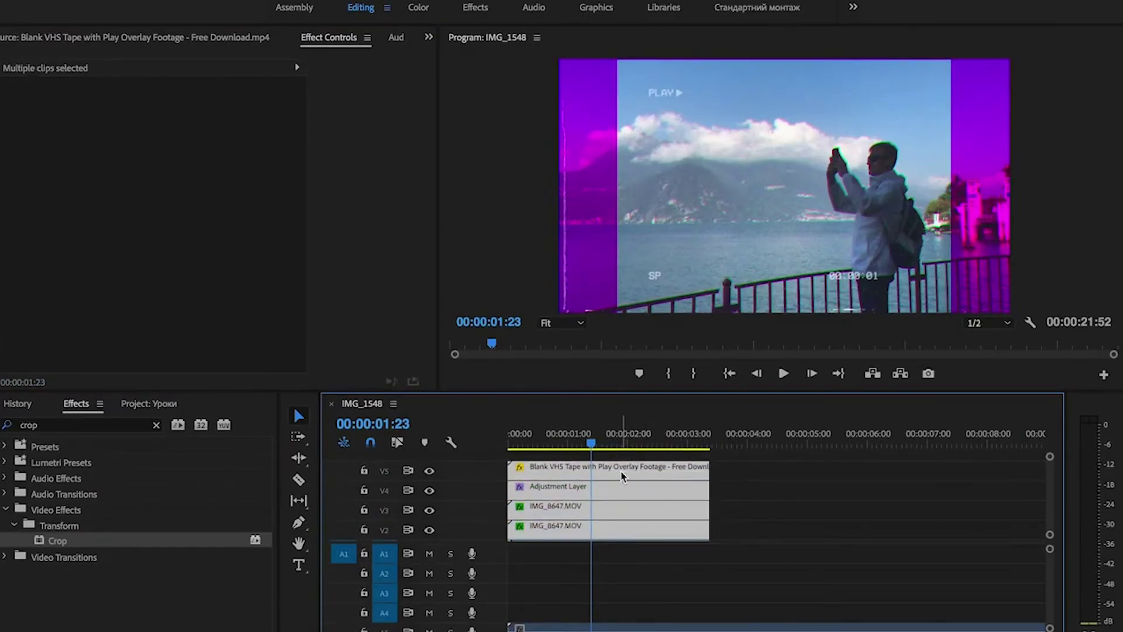
pyautogui.click(773, 490)
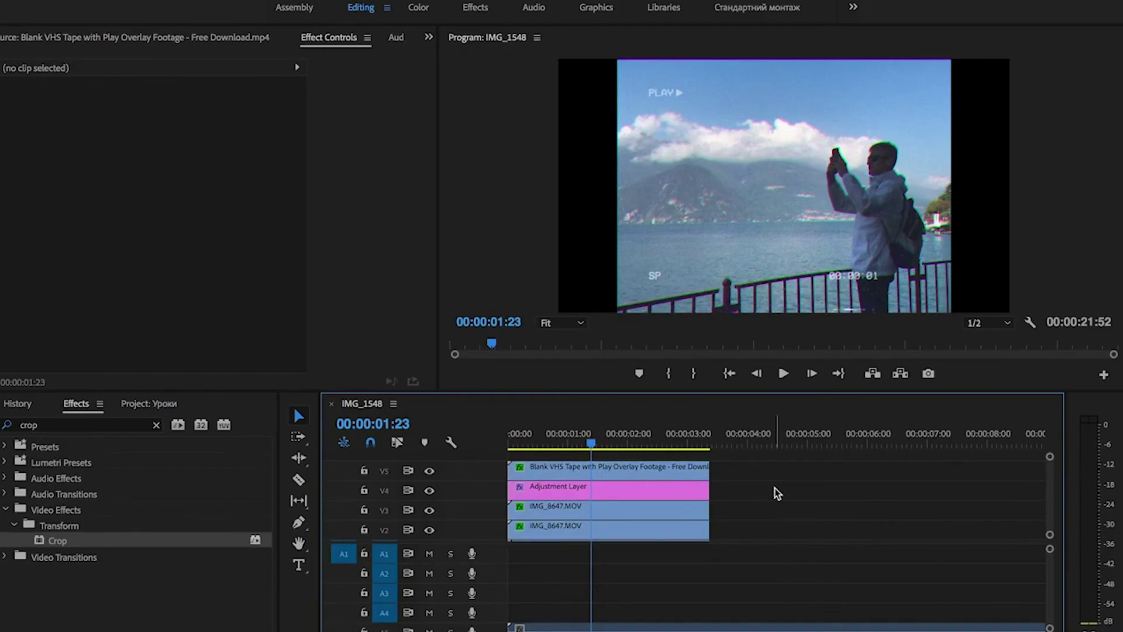